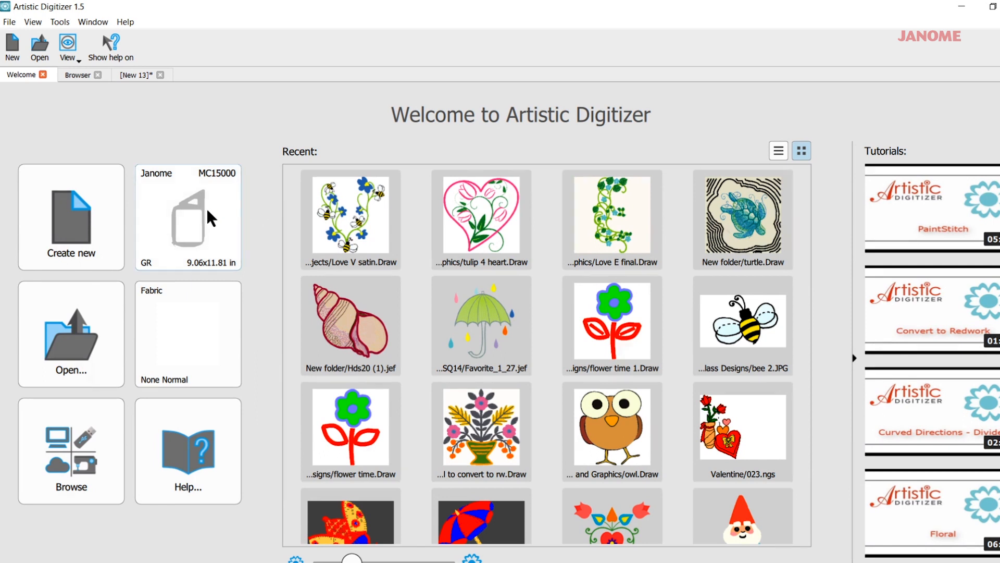
Set the machine company to Cutters with the Edge 12 machine, and choose Mat 12x12.
click(193, 211)
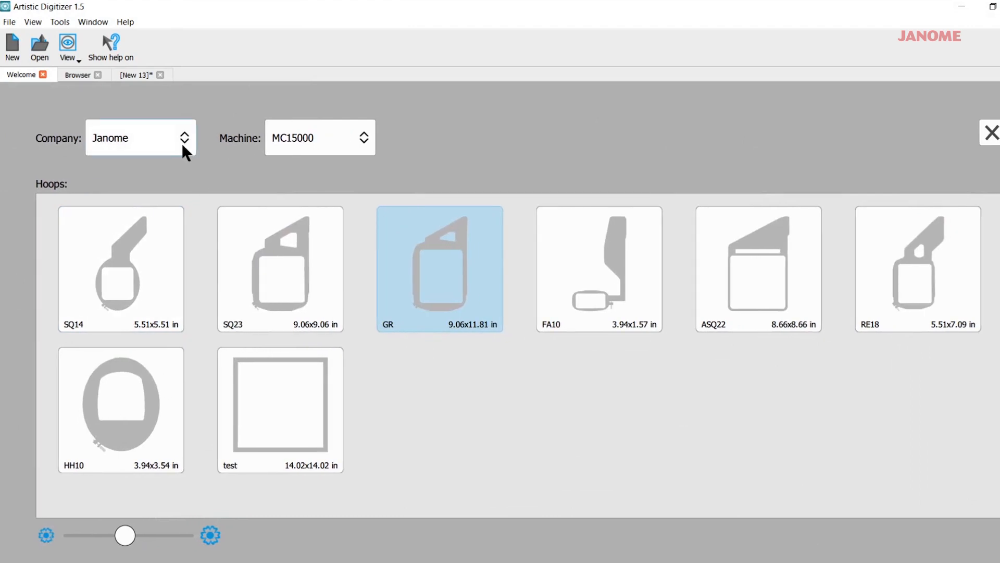
click(186, 137)
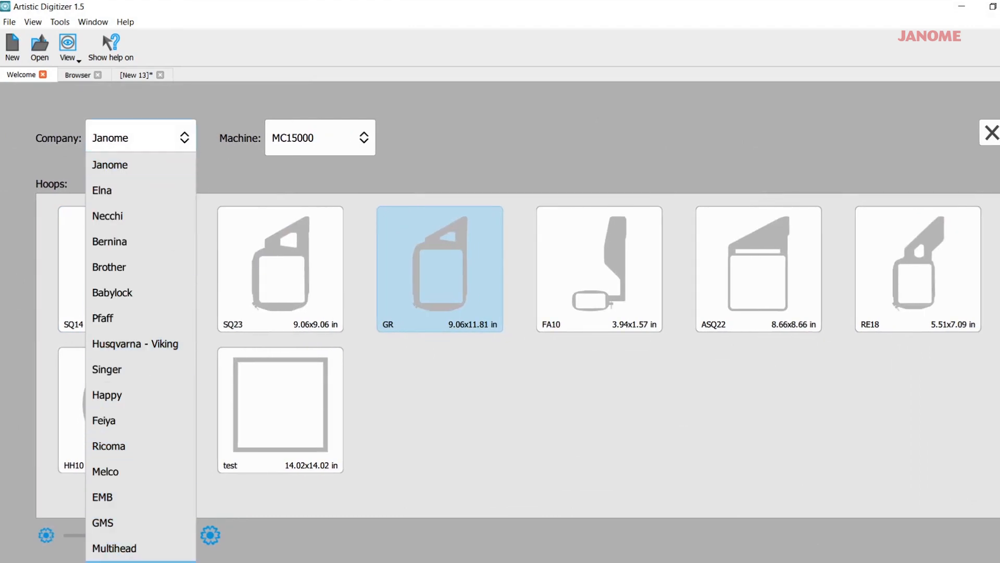
click(139, 556)
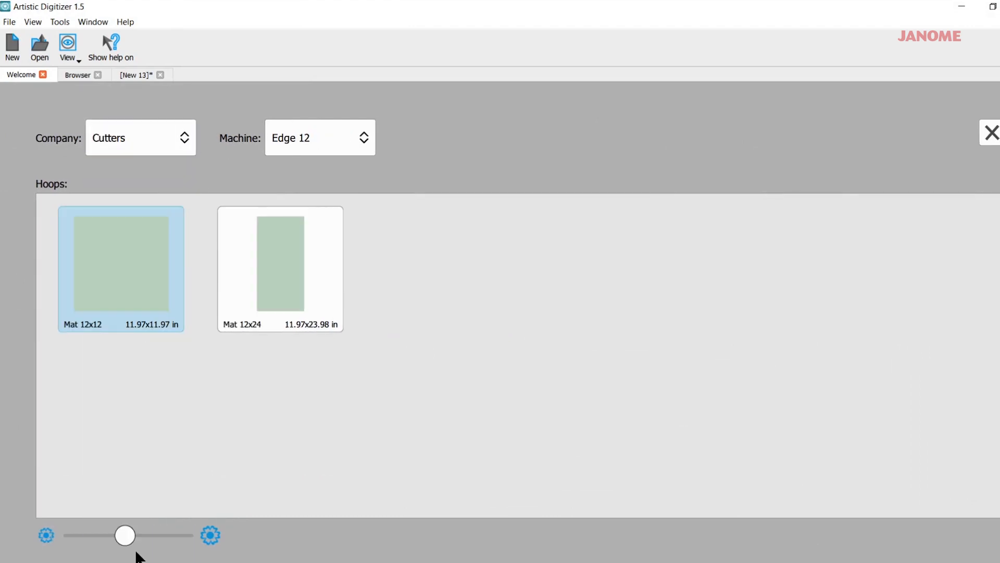
click(363, 136)
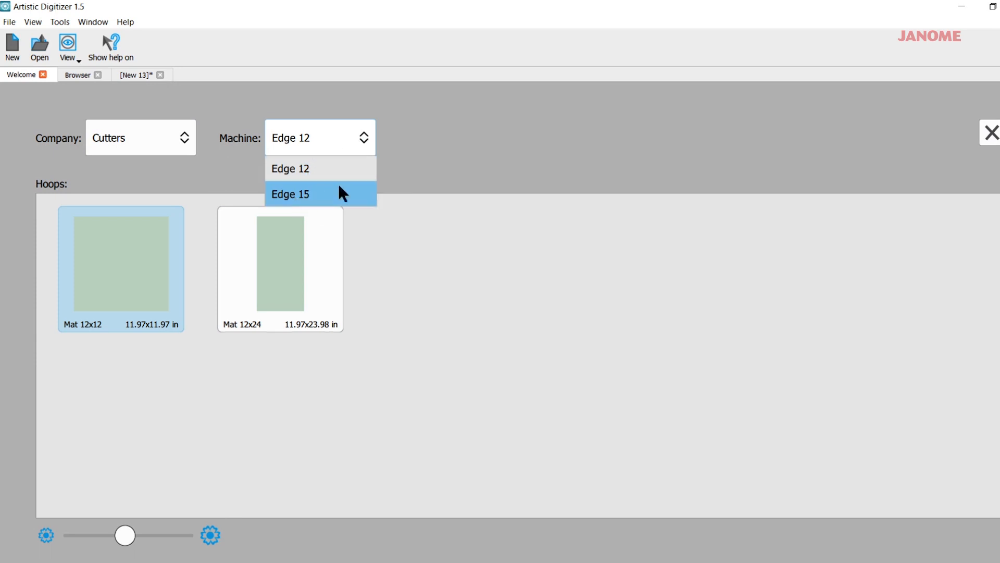
click(339, 166)
click(127, 267)
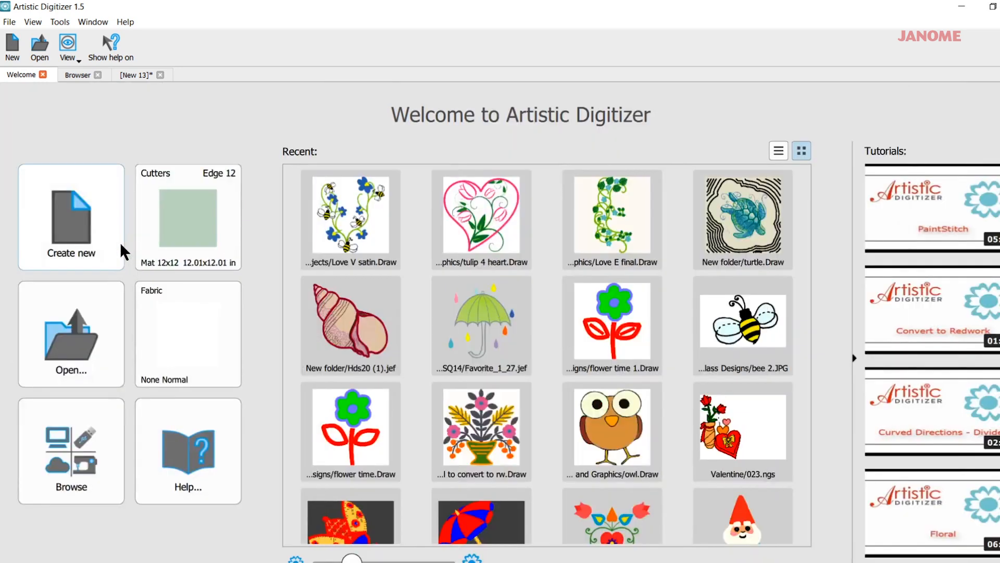
Create a new design on the selected cutting mat and show the whole mat.
click(77, 223)
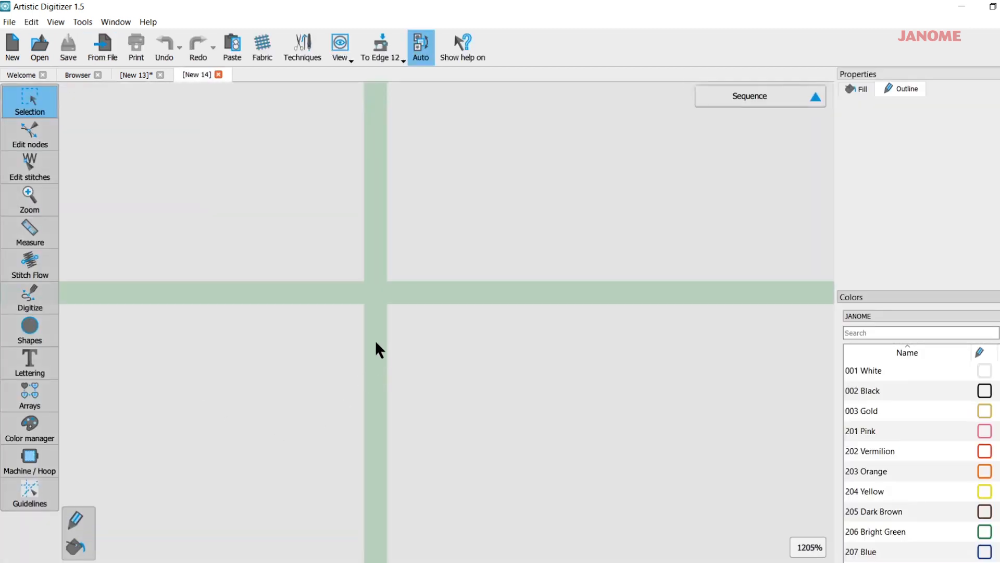
scroll(342, 296, down, 7)
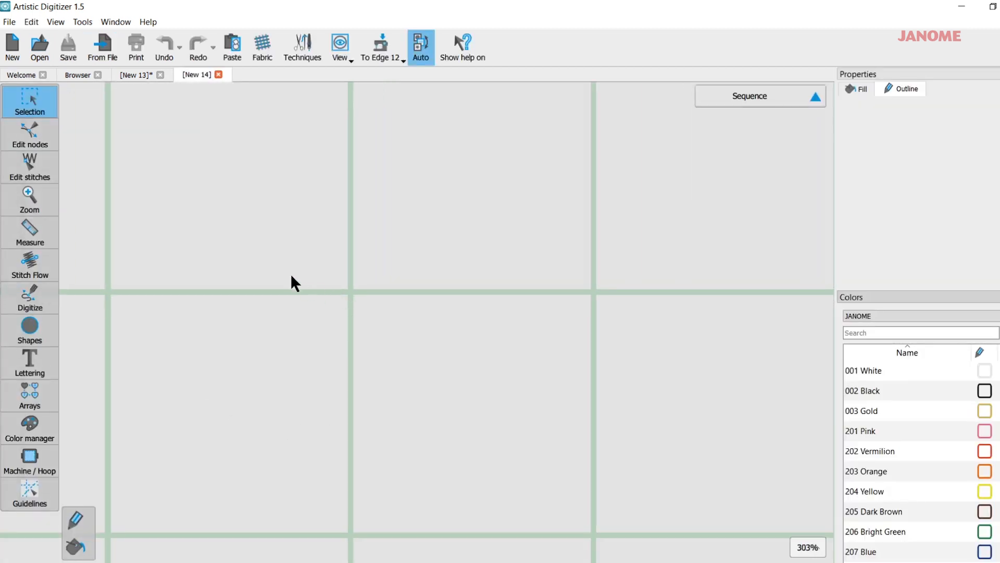
scroll(224, 246, down, 2)
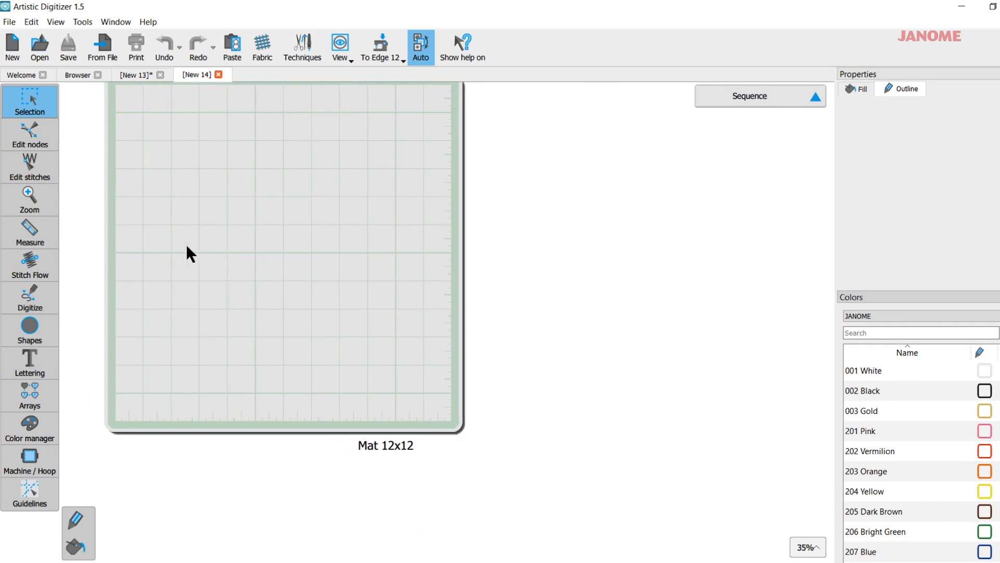
scroll(357, 254, up, 1)
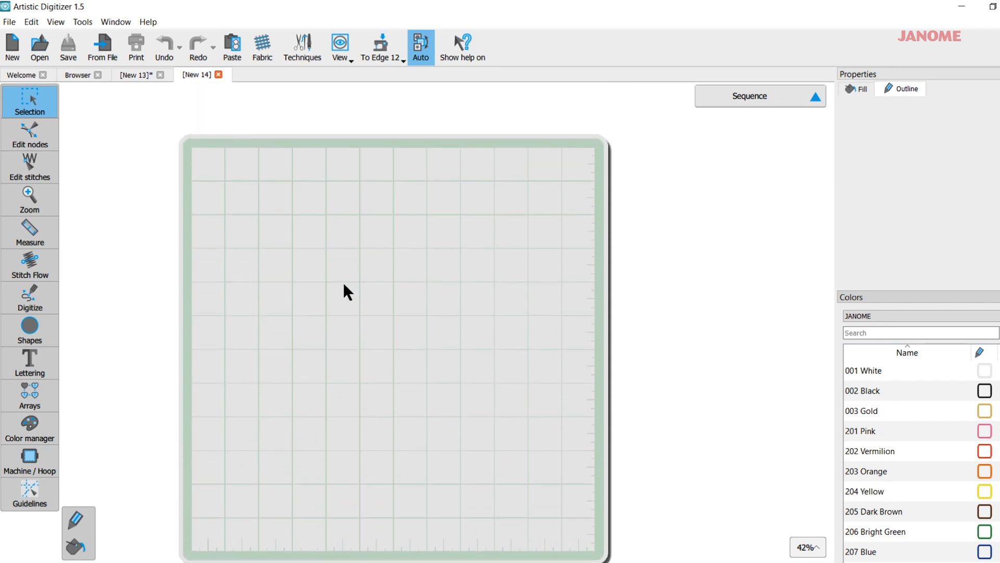
scroll(326, 258, down, 1)
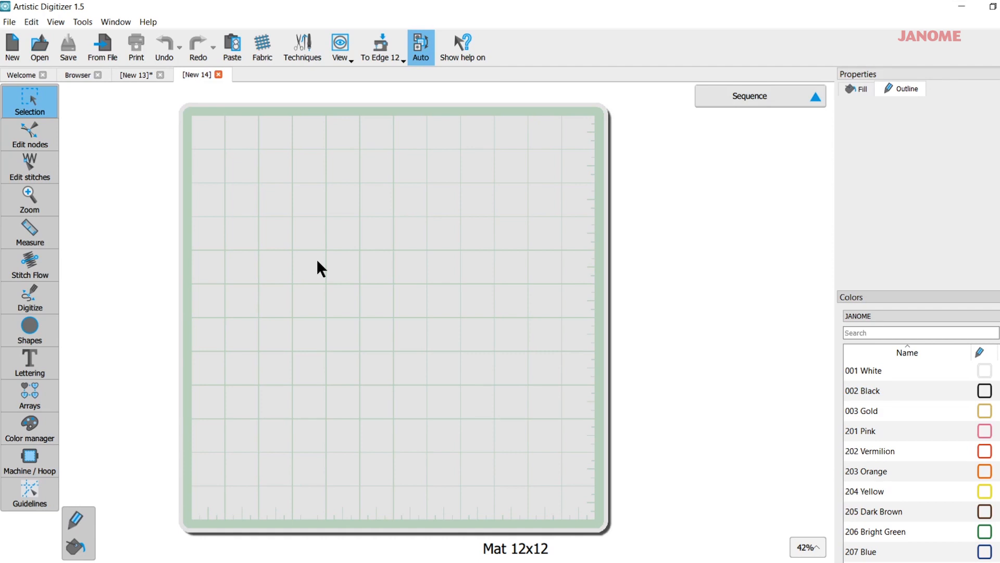
Enable the Cut and Crystals techniques alongside Embroidery for the new design.
click(305, 48)
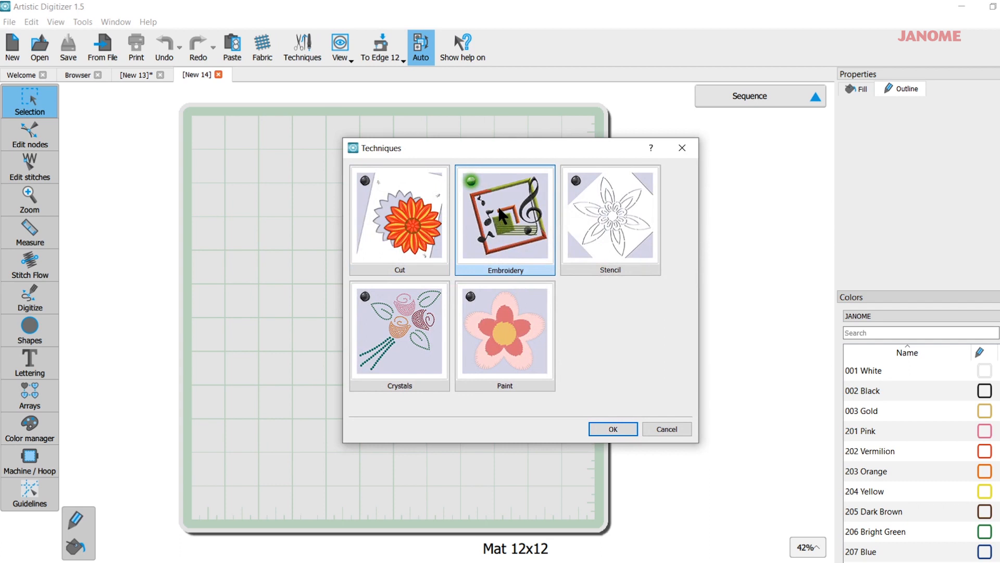
click(368, 181)
click(366, 296)
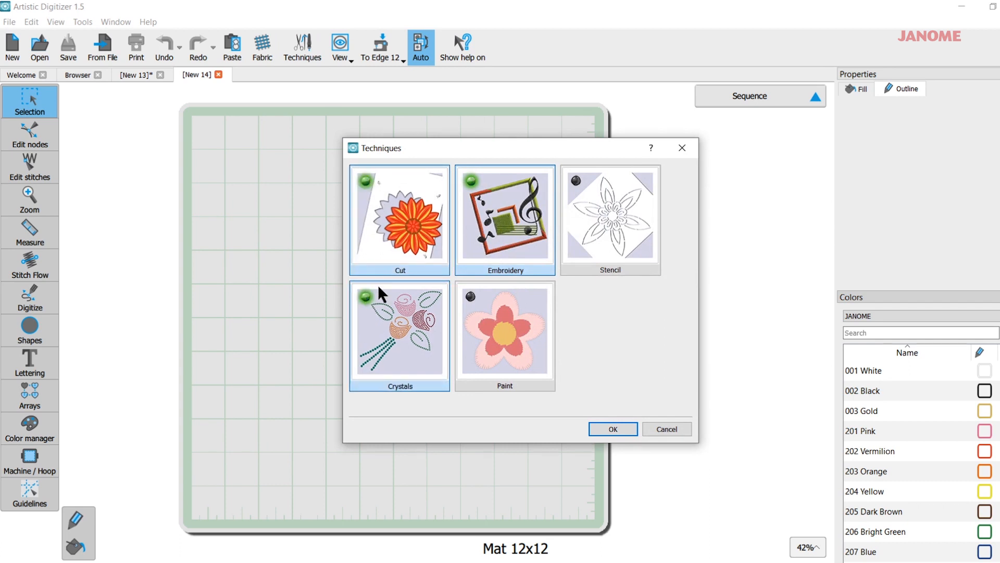
click(613, 429)
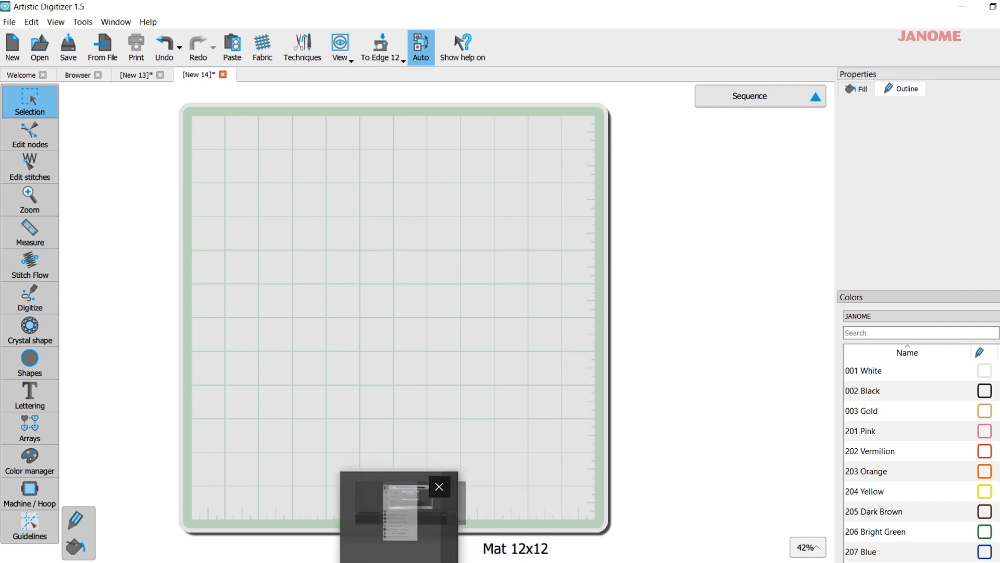
Switch to the browser and open the black sewing machine silhouette from the Bing sewing machine clipart results.
click(239, 526)
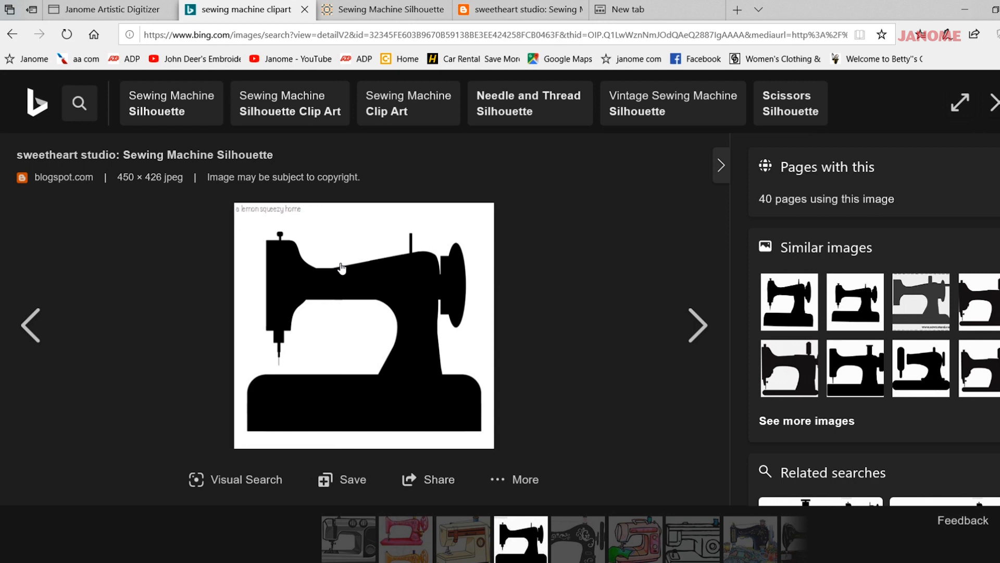
click(990, 107)
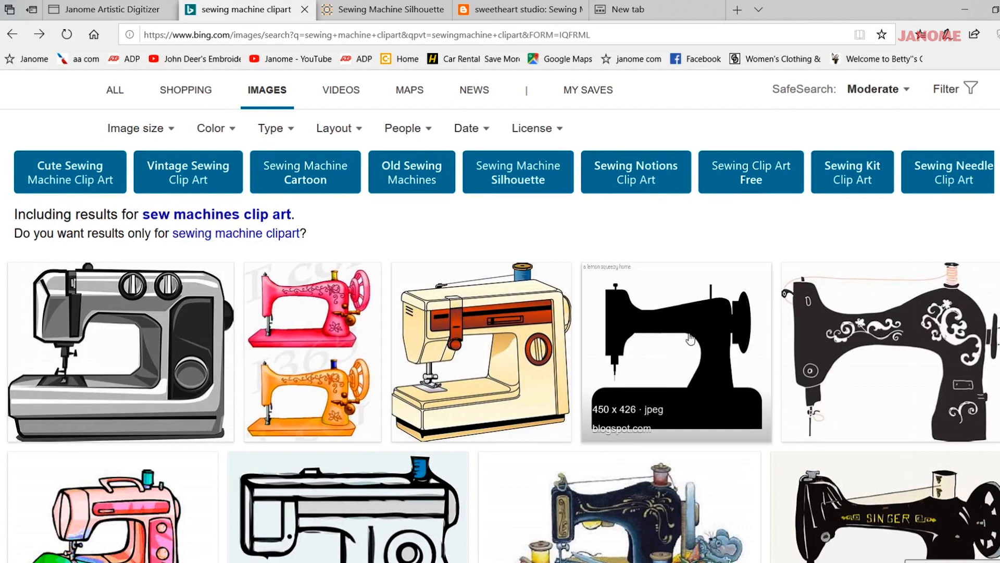
scroll(693, 343, down, 4)
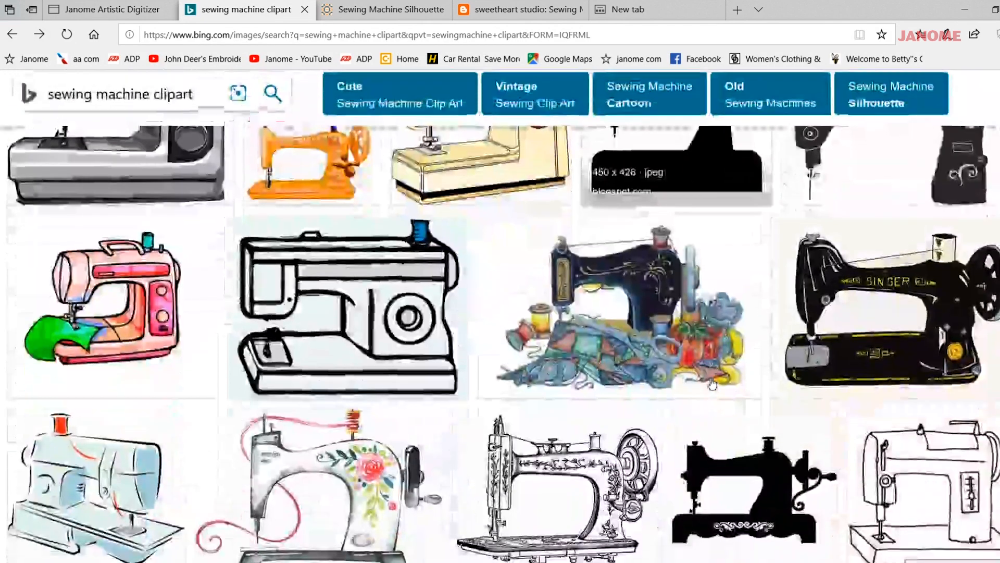
scroll(713, 383, up, 4)
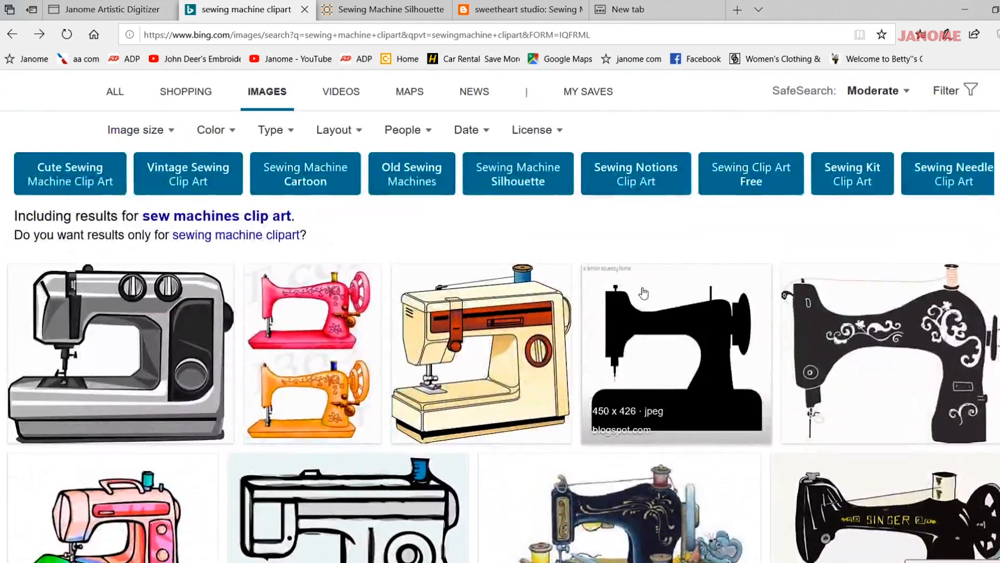
click(677, 362)
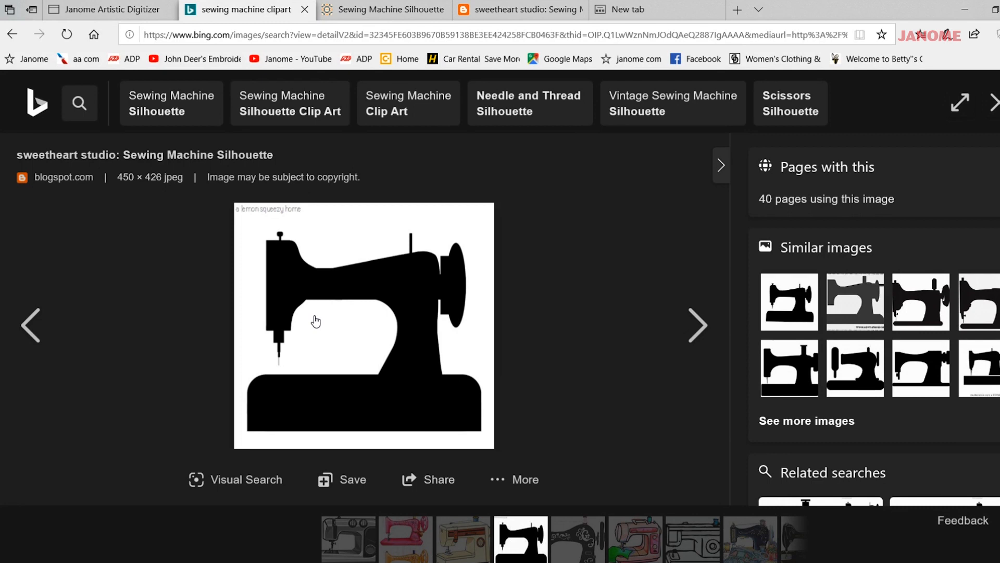
right_click(353, 281)
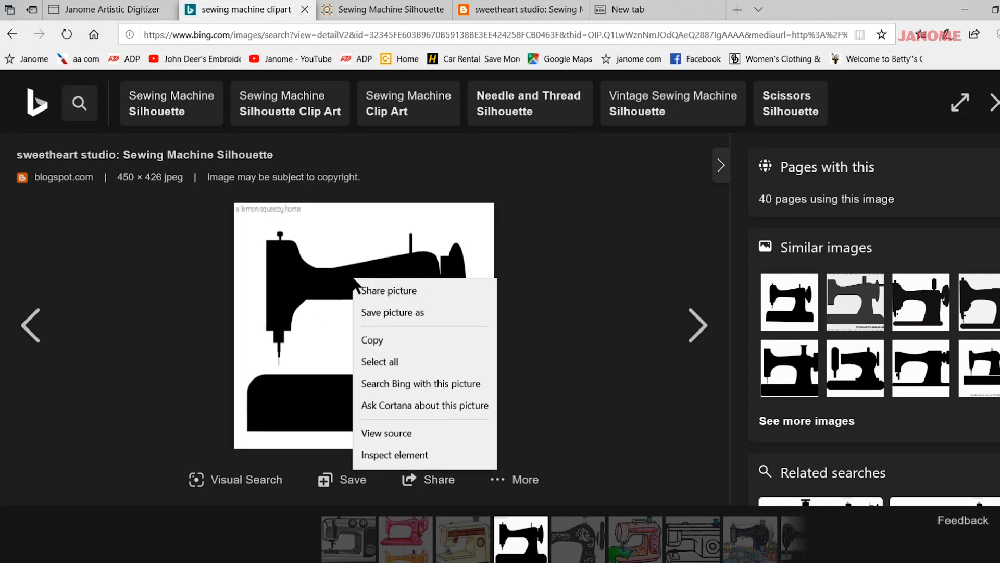
click(398, 315)
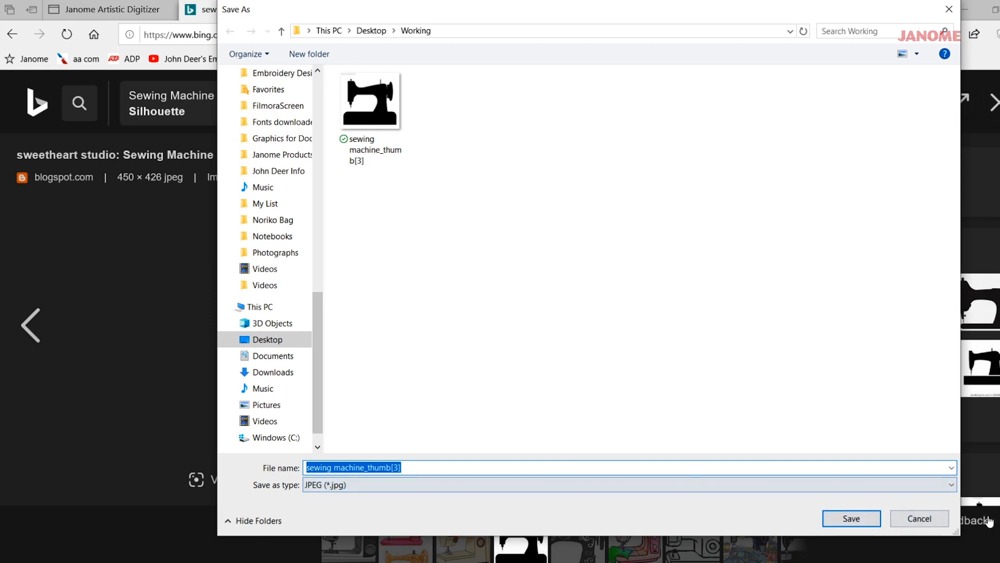
click(933, 516)
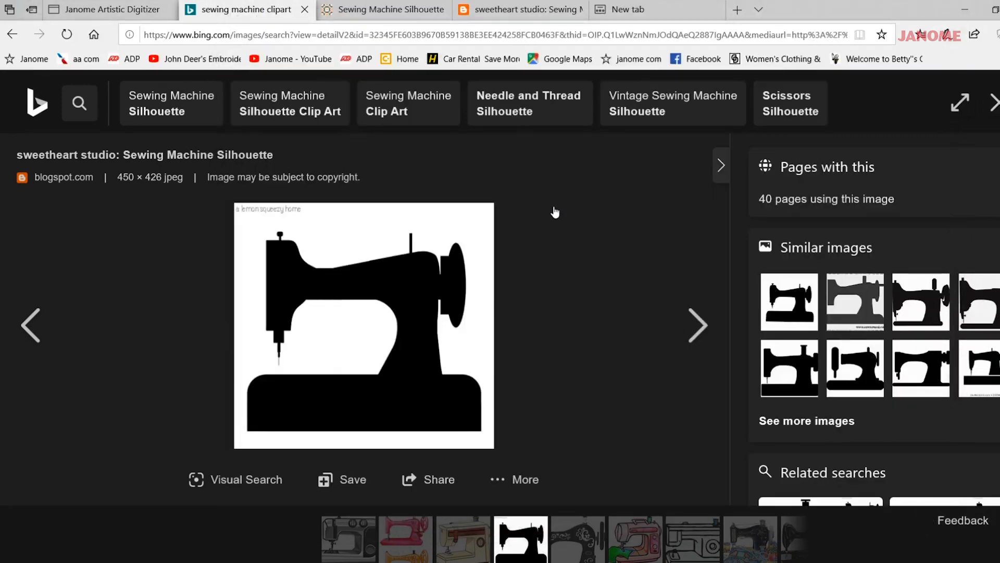
Copy the sewing machine silhouette picture, switch to Artistic Digitizer and paste it onto the mat.
right_click(316, 249)
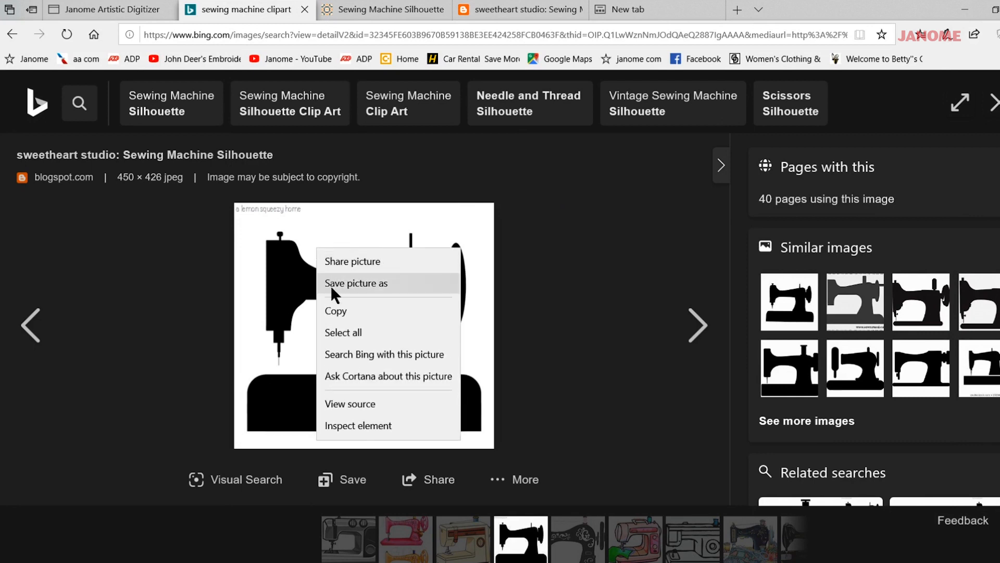
click(337, 307)
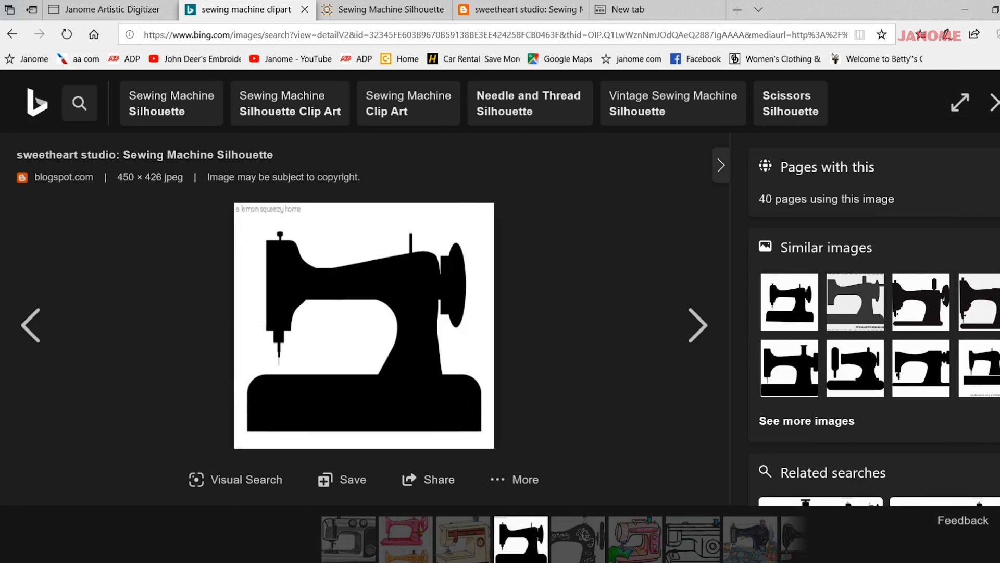
key(alt+Tab)
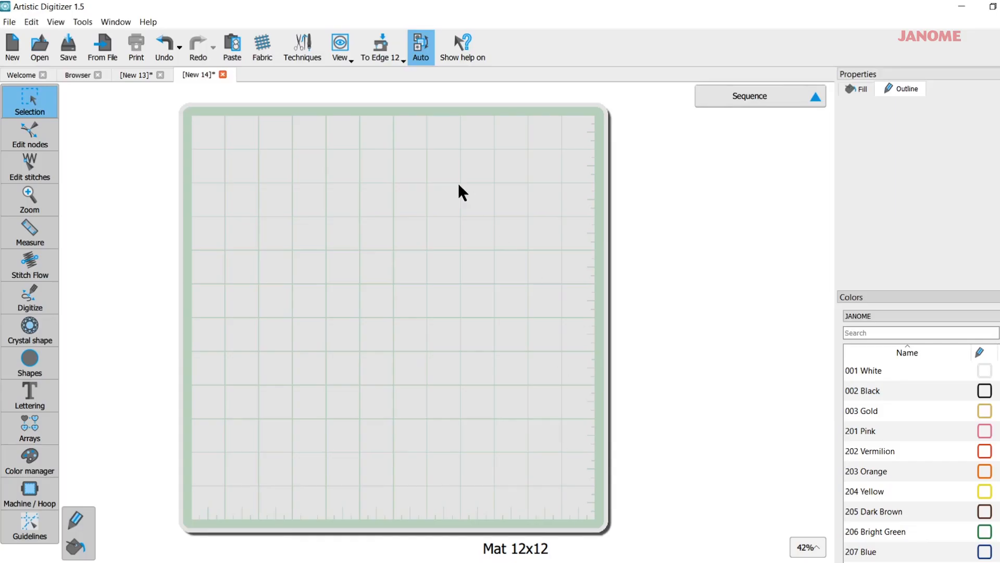
right_click(301, 208)
click(328, 219)
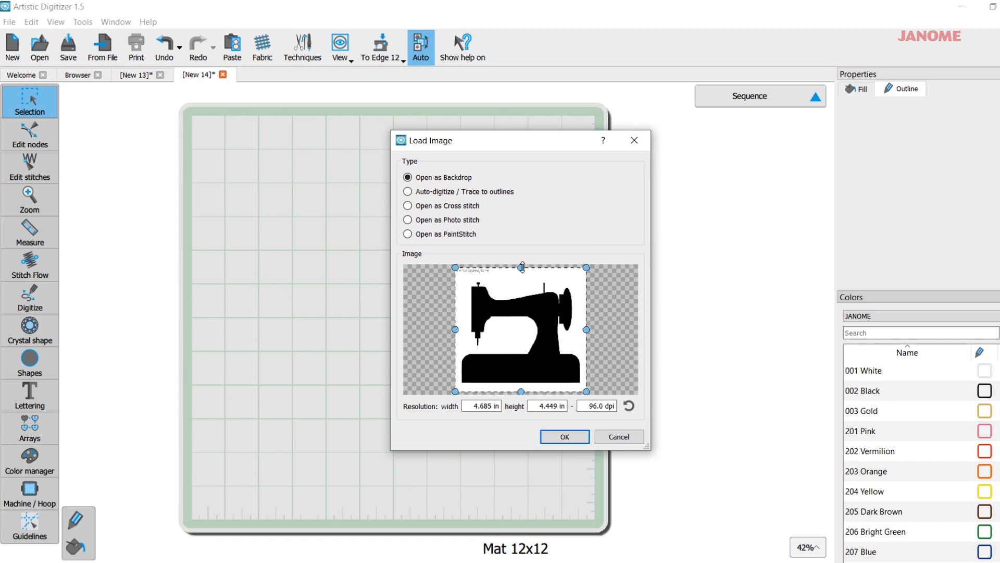
Crop the pasted image to about 4.66 x 3.99 in, removing the caption above, and load it as Auto-digitize / Trace to outlines.
drag(521, 270, 521, 281)
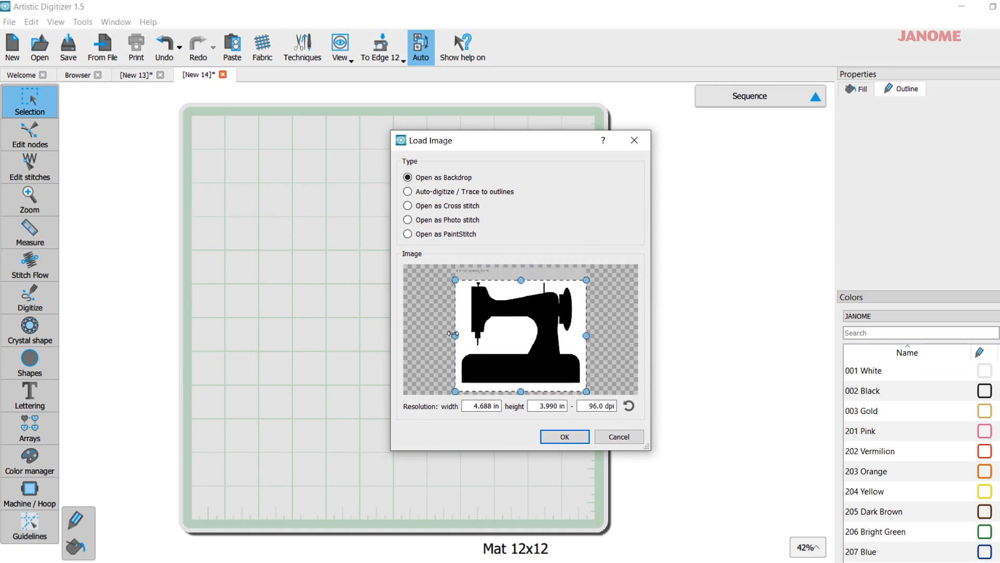
drag(452, 334, 457, 333)
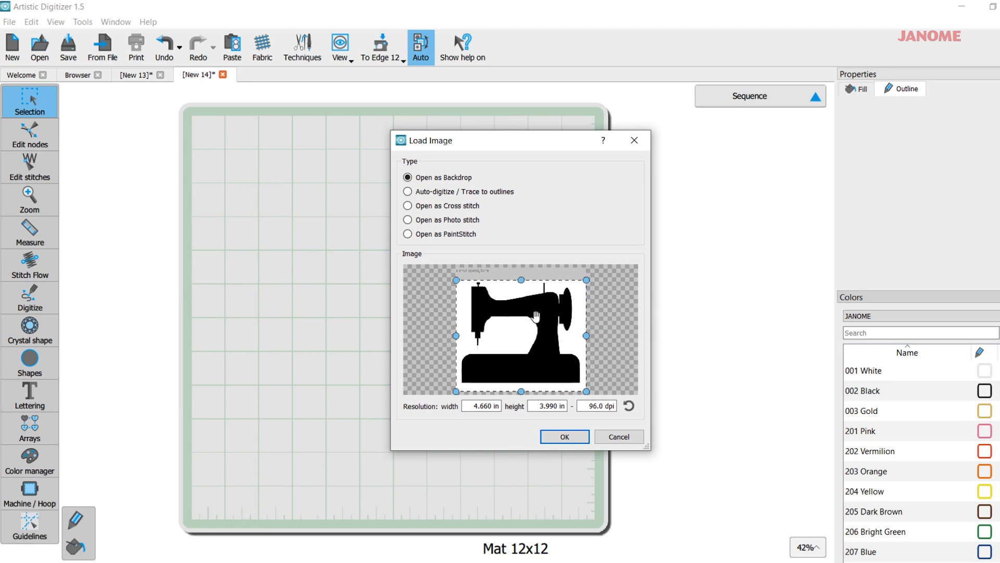
click(408, 192)
click(565, 439)
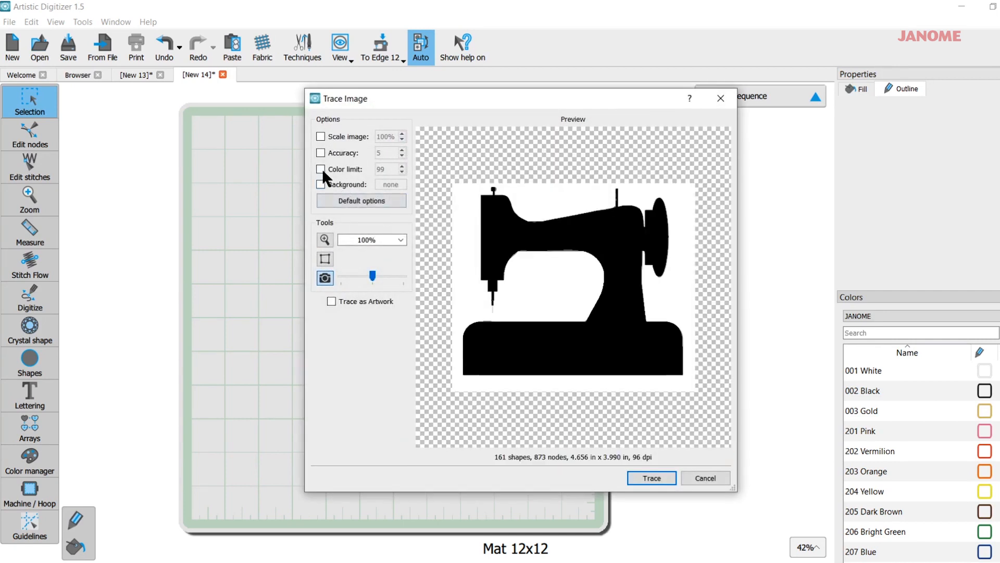
Trace the sewing machine image with a color limit of 2 and the Background option enabled.
click(321, 169)
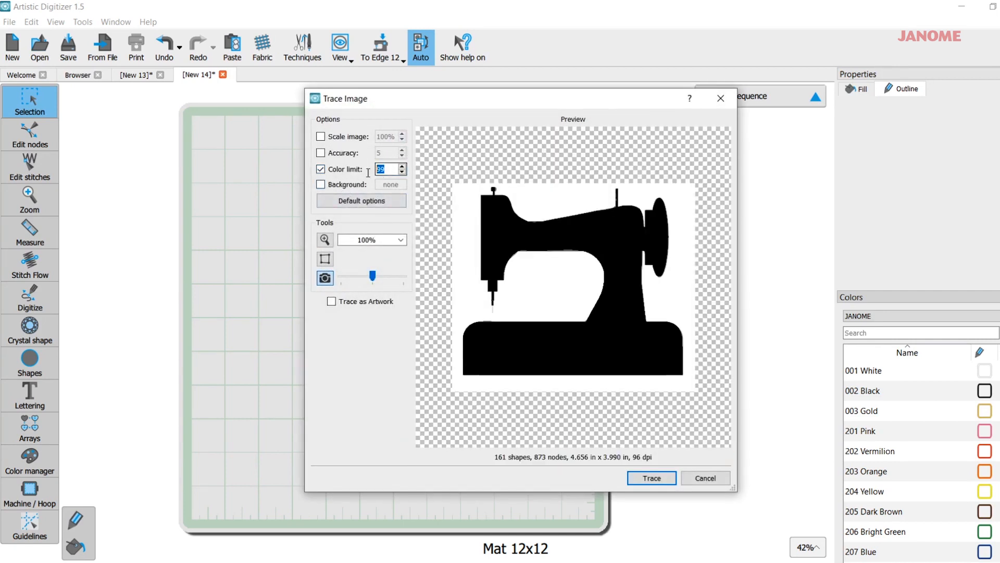
text(2)
click(321, 185)
click(652, 478)
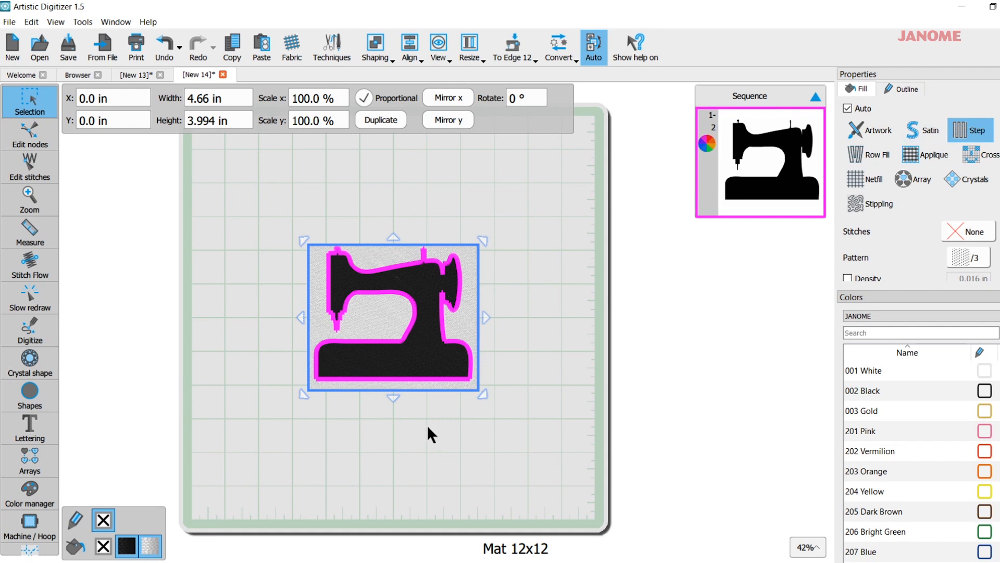
Change the traced sewing machine's fill to Artwork and ungroup its shapes.
click(874, 135)
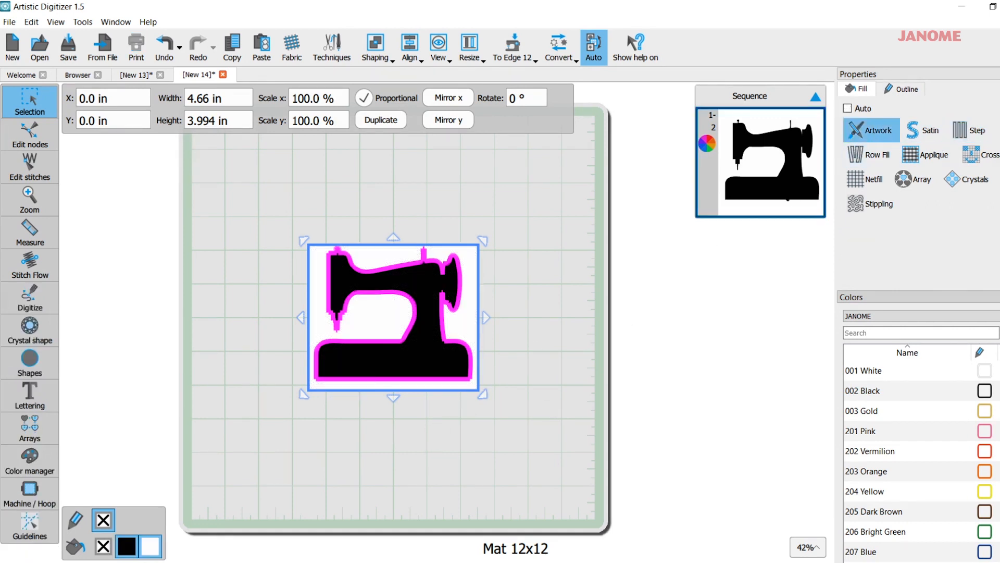
click(391, 424)
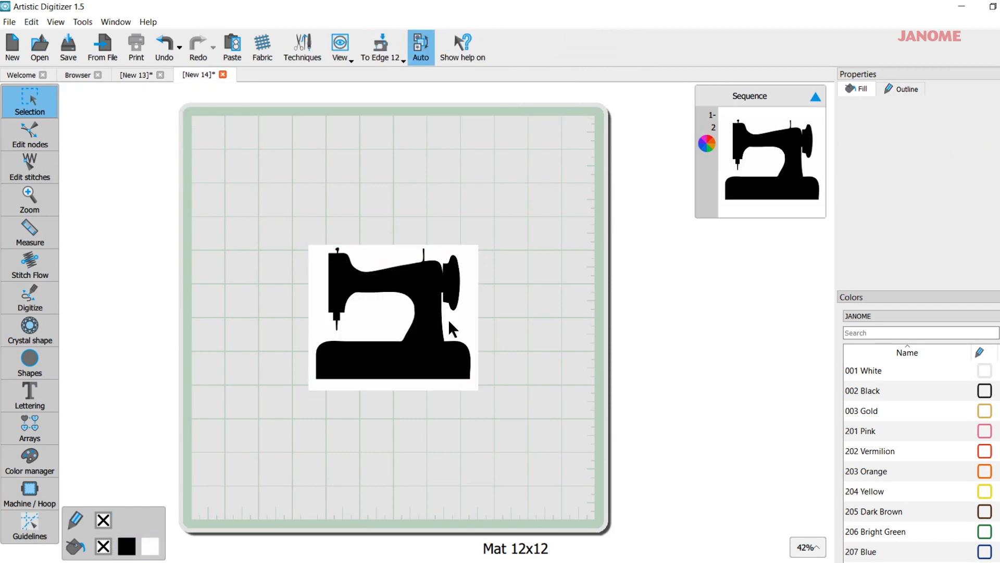
click(386, 328)
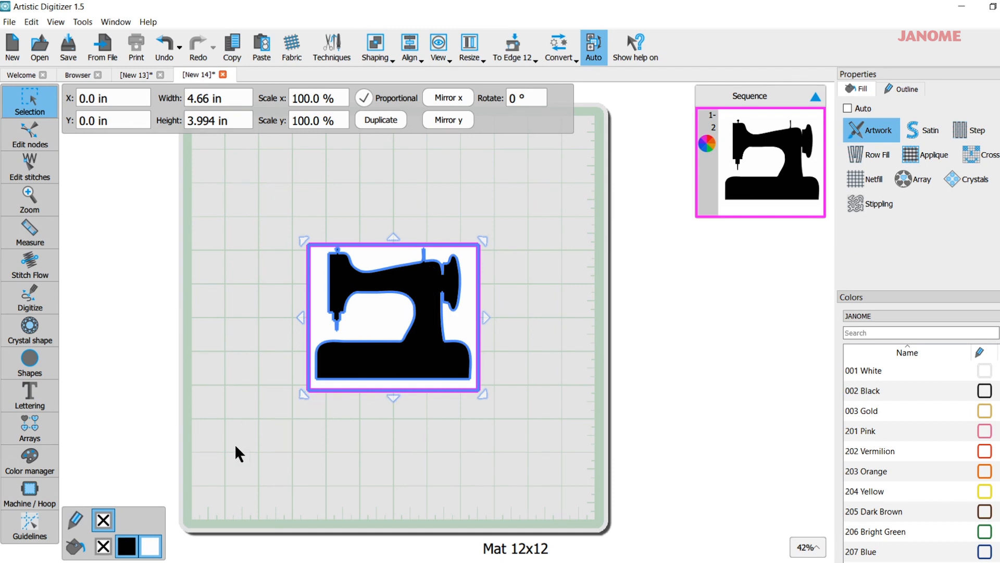
right_click(361, 314)
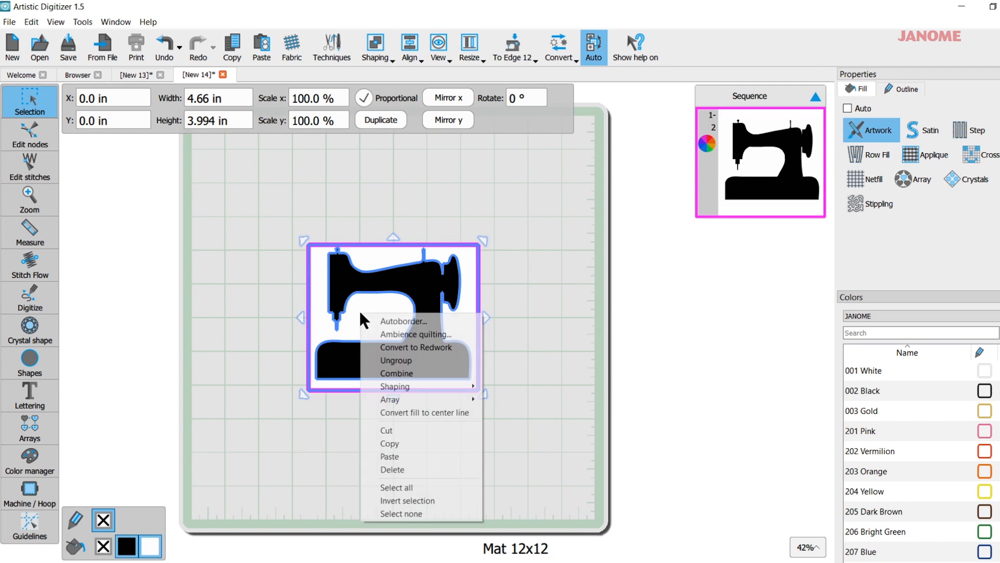
click(395, 367)
click(295, 446)
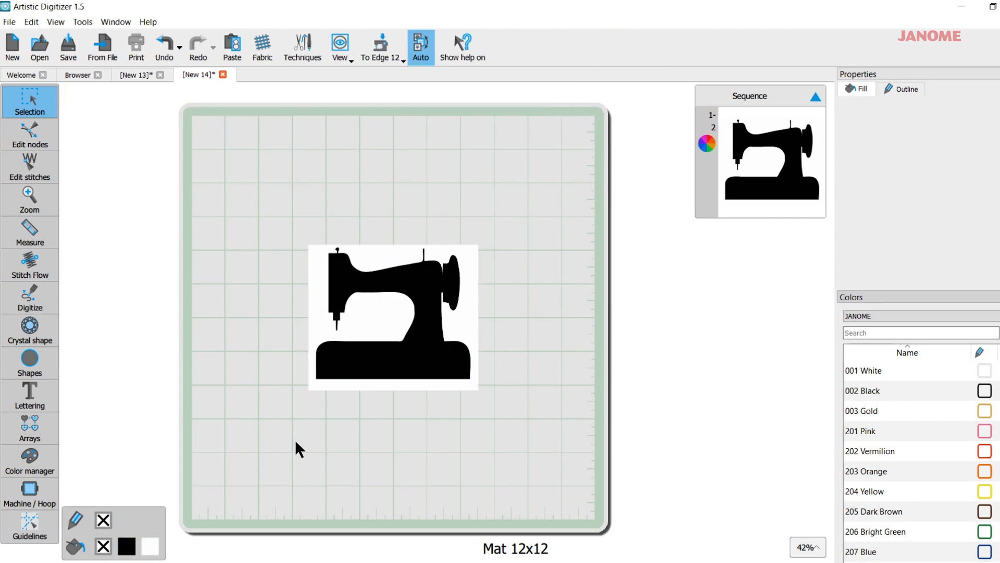
Delete the white background shape behind the sewing machine silhouette.
click(377, 320)
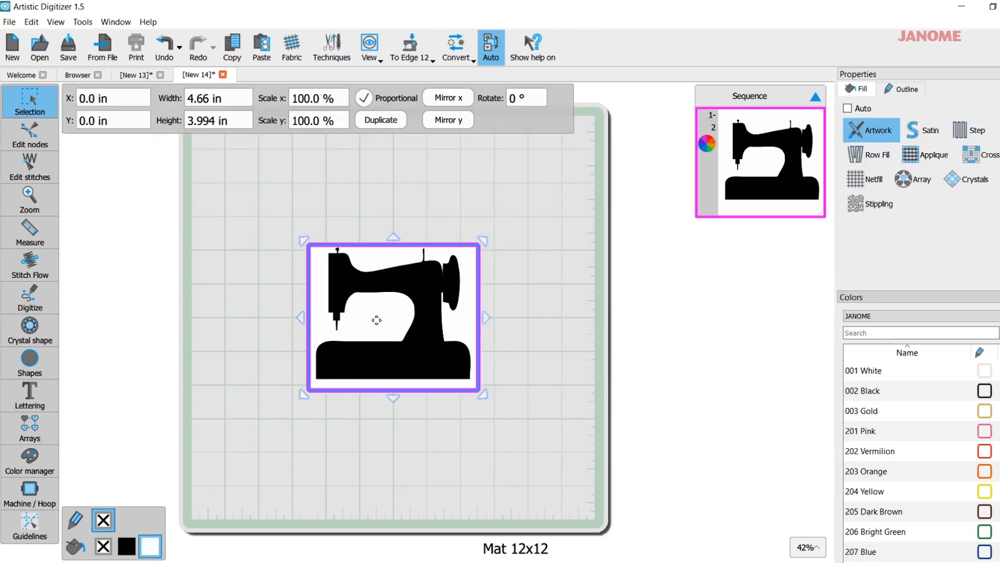
key(Delete)
Give the sewing machine silhouette an Artwork outline and remove its black fill.
click(421, 289)
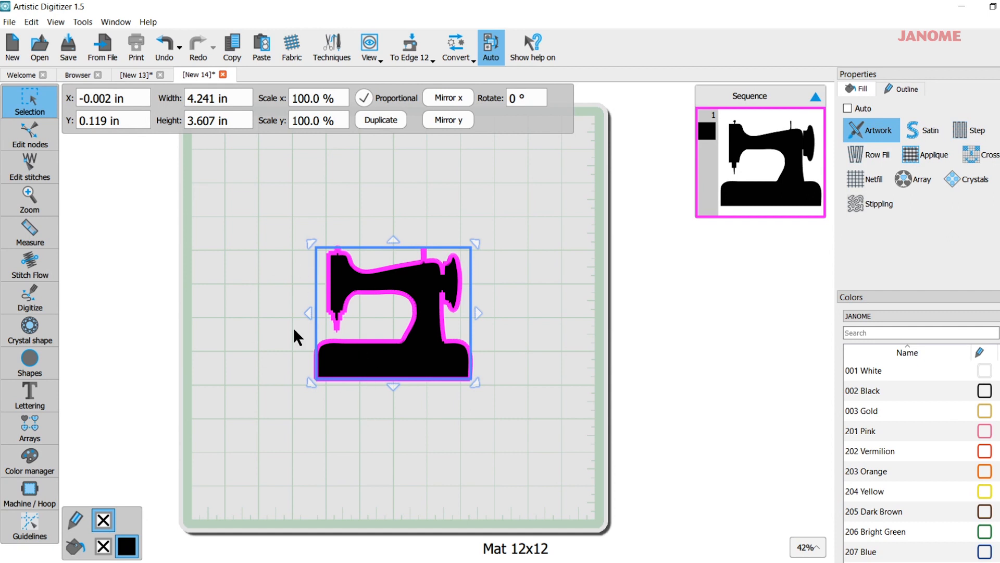
click(905, 87)
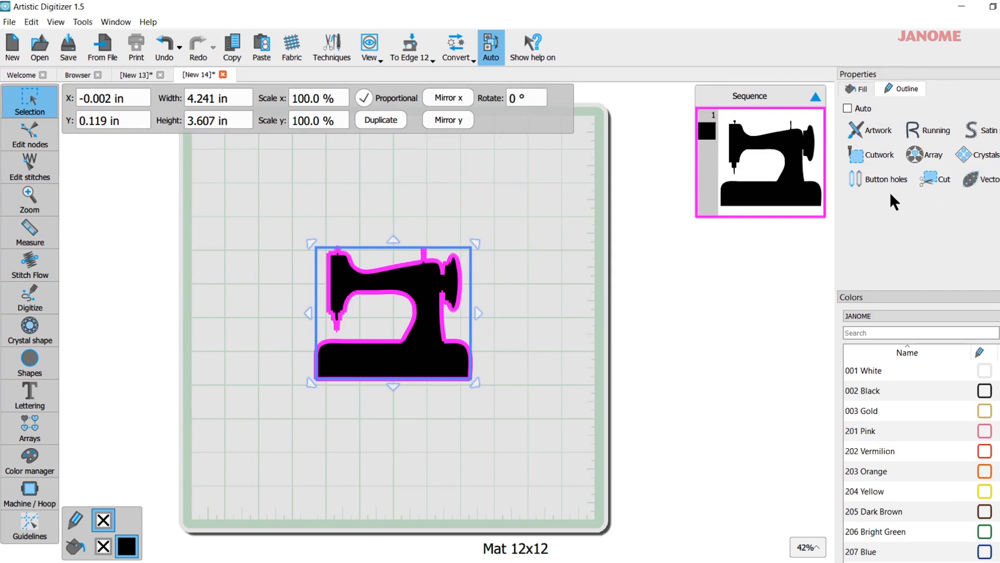
click(873, 131)
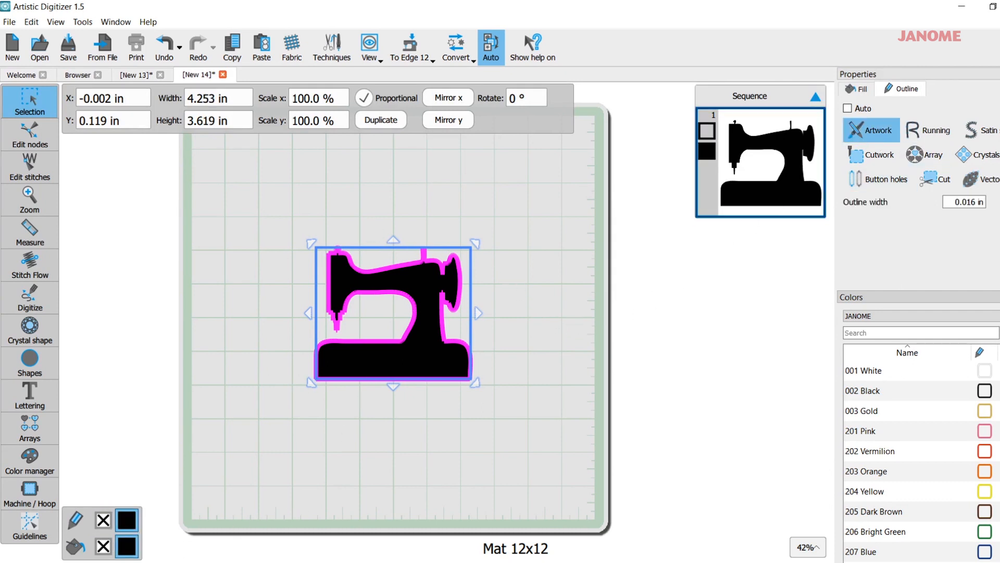
click(102, 548)
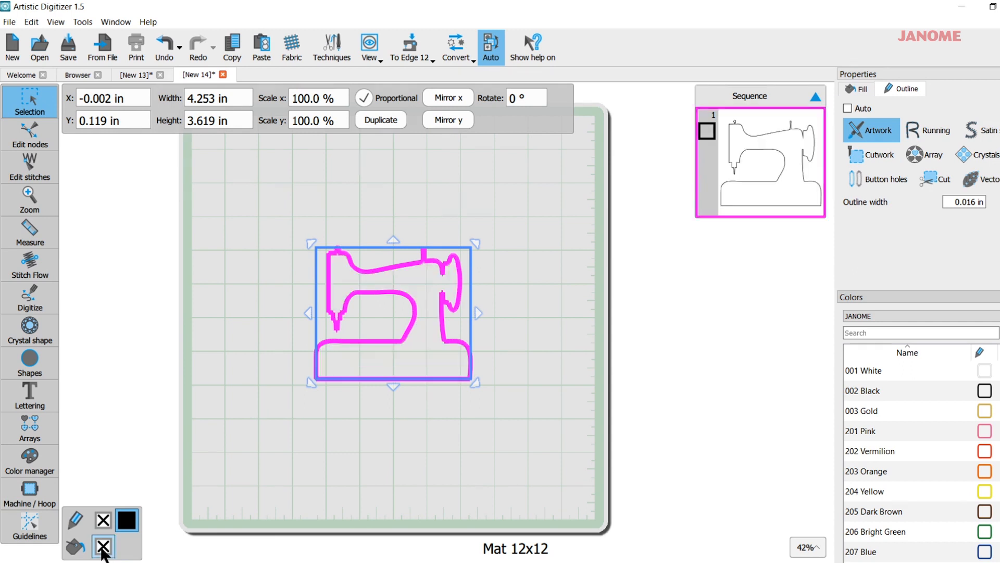
click(368, 449)
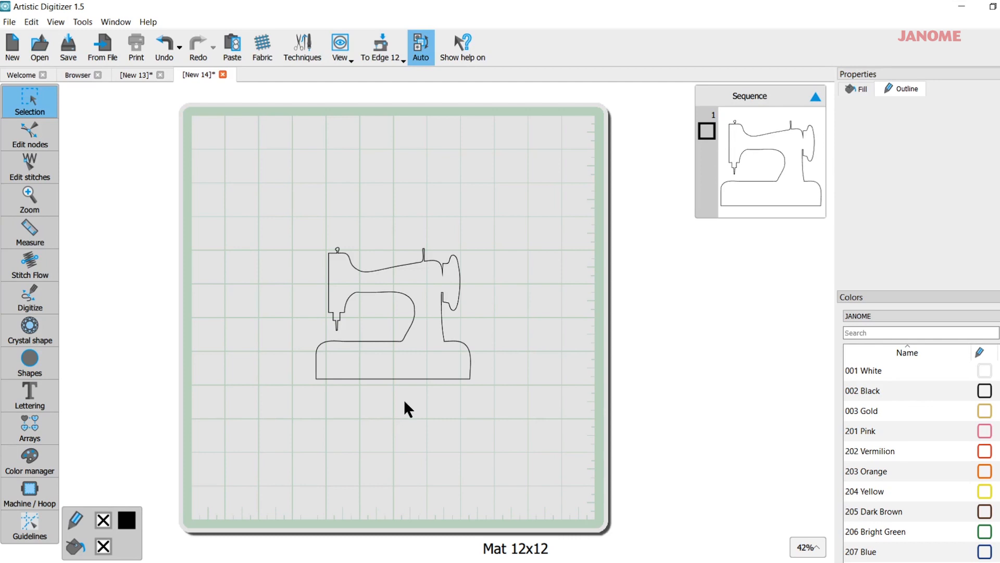
Move the sewing machine outline about 0.55 in left of the mat's center and scale it to about 4.15 x 3.53 in.
click(416, 379)
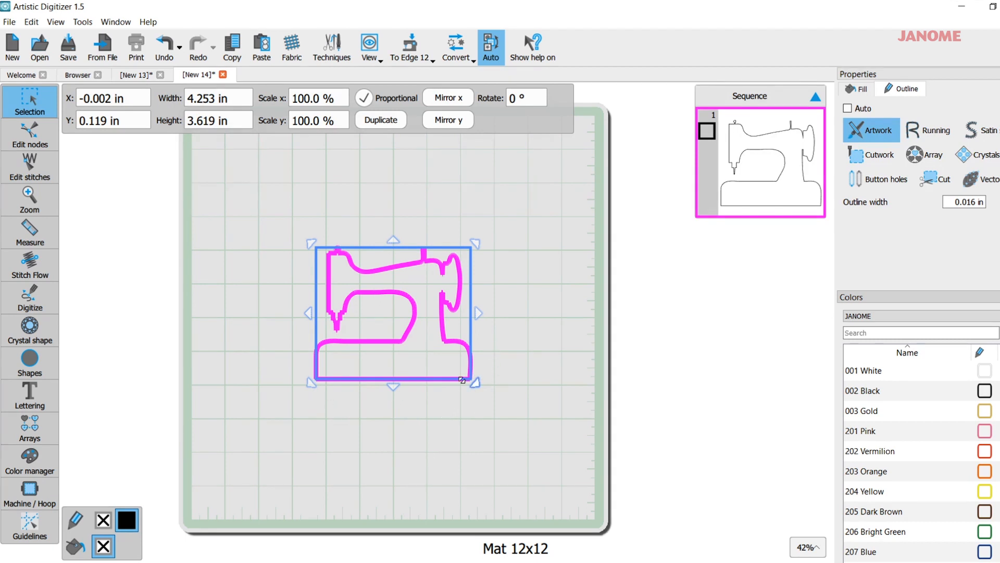
drag(416, 324, 395, 326)
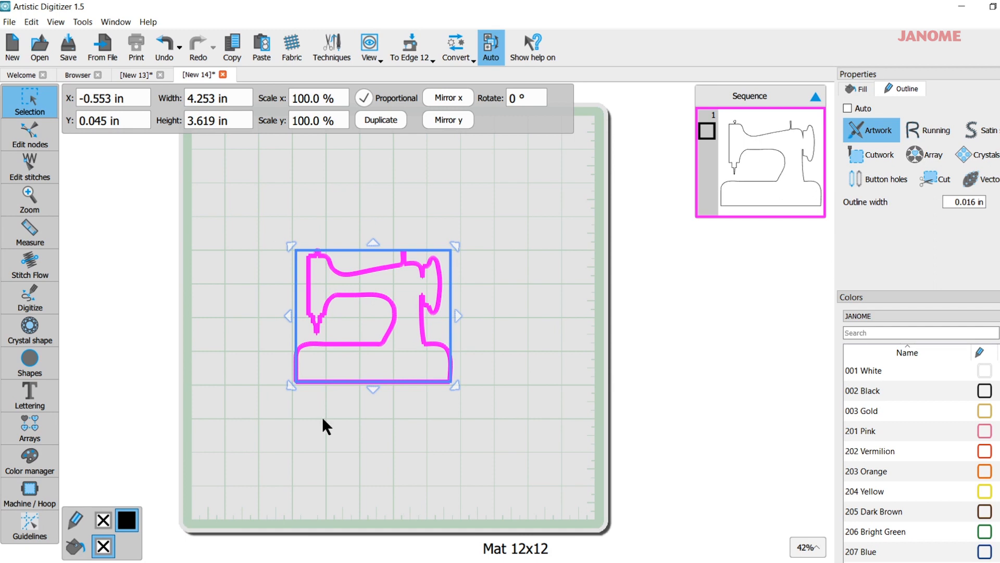
mouse_move(455, 246)
mouse_down()
mouse_move(517, 210)
mouse_move(477, 225)
mouse_move(451, 250)
mouse_up()
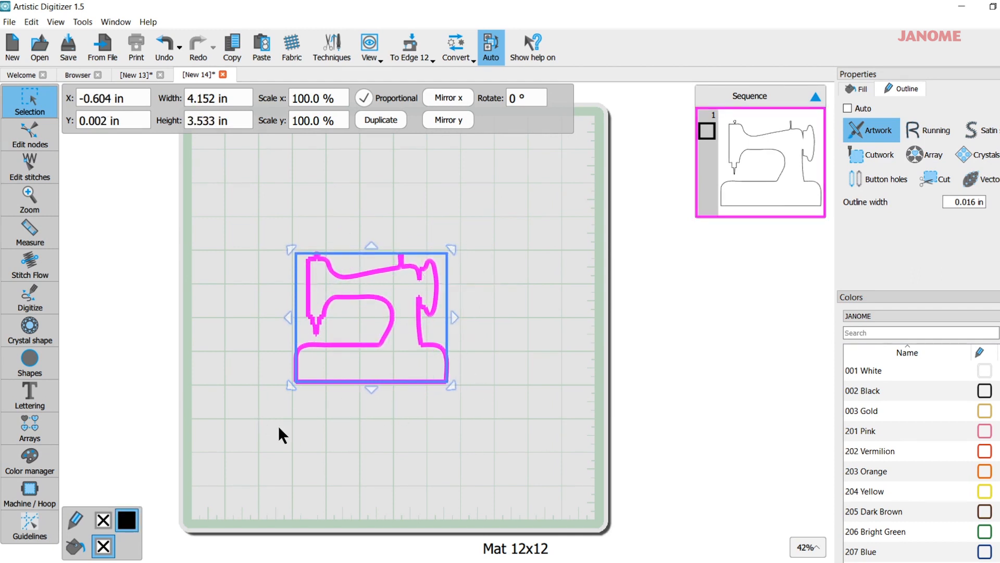
click(491, 316)
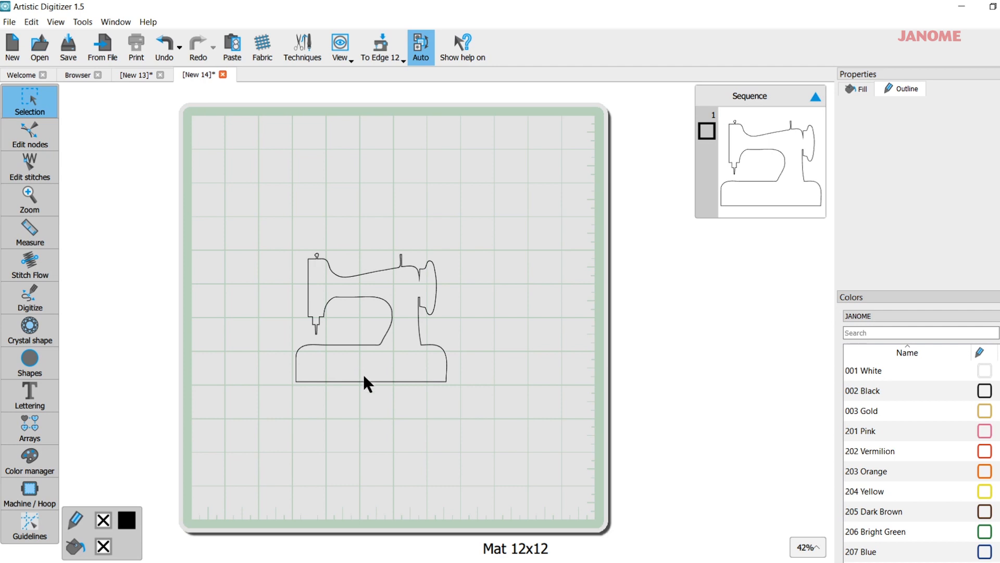
Examine the nodes along the sewing machine outline, then return to object selection.
scroll(364, 373, up, 3)
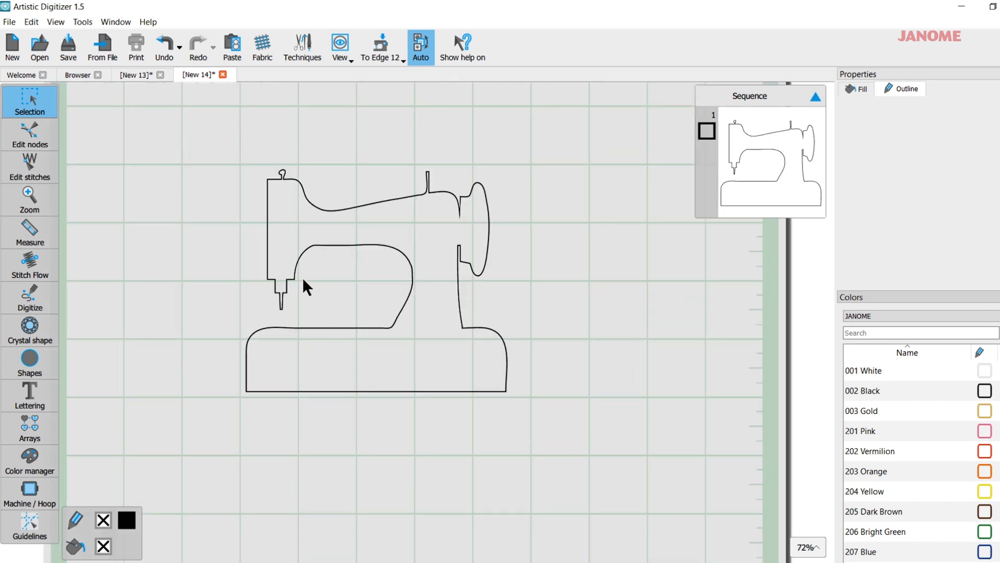
click(324, 212)
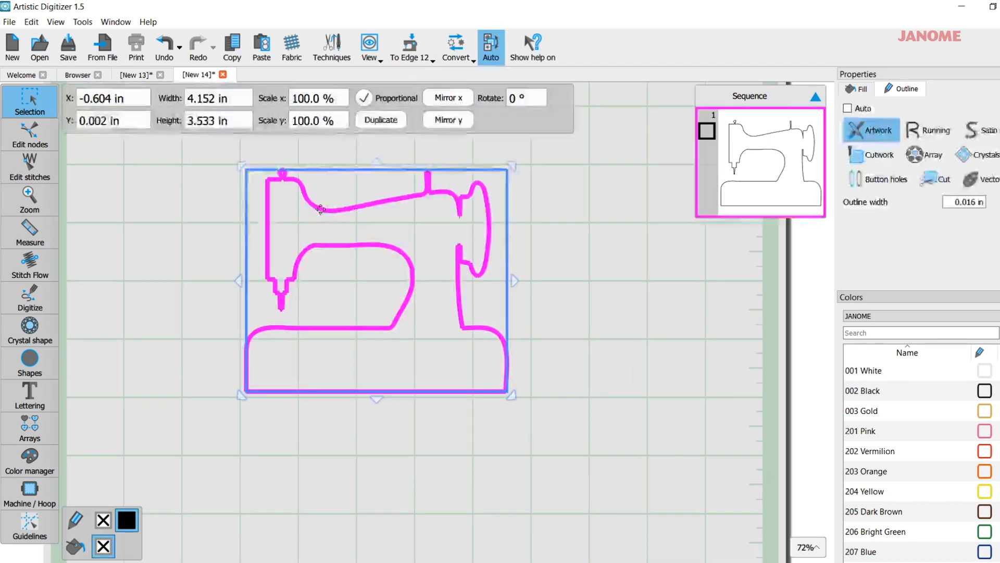
click(28, 133)
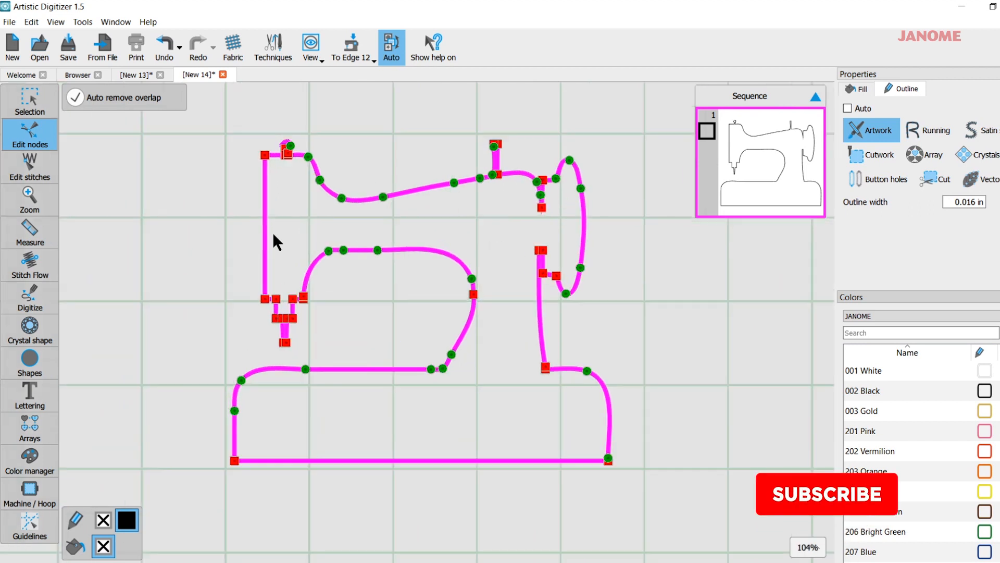
scroll(273, 241, up, 4)
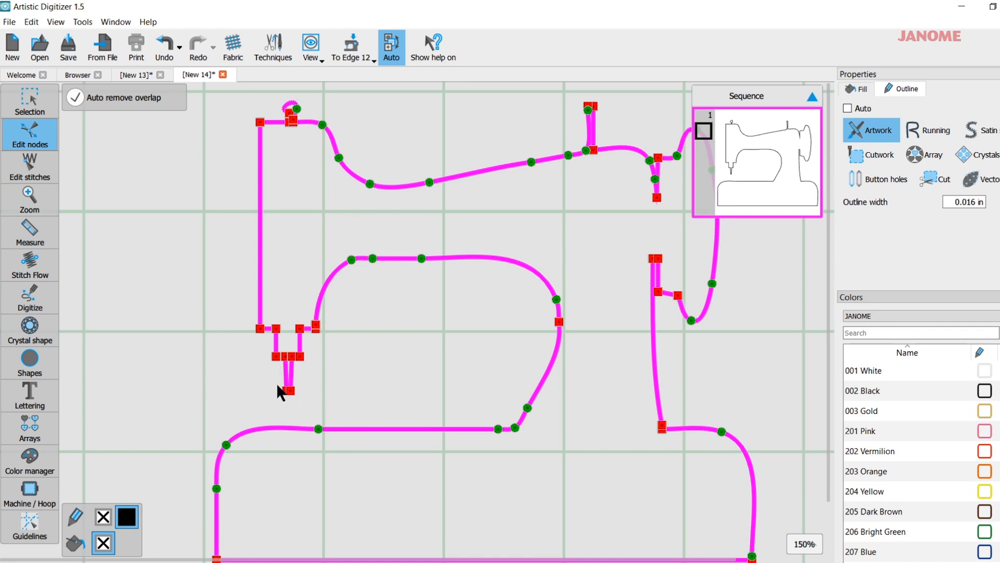
scroll(405, 406, down, 4)
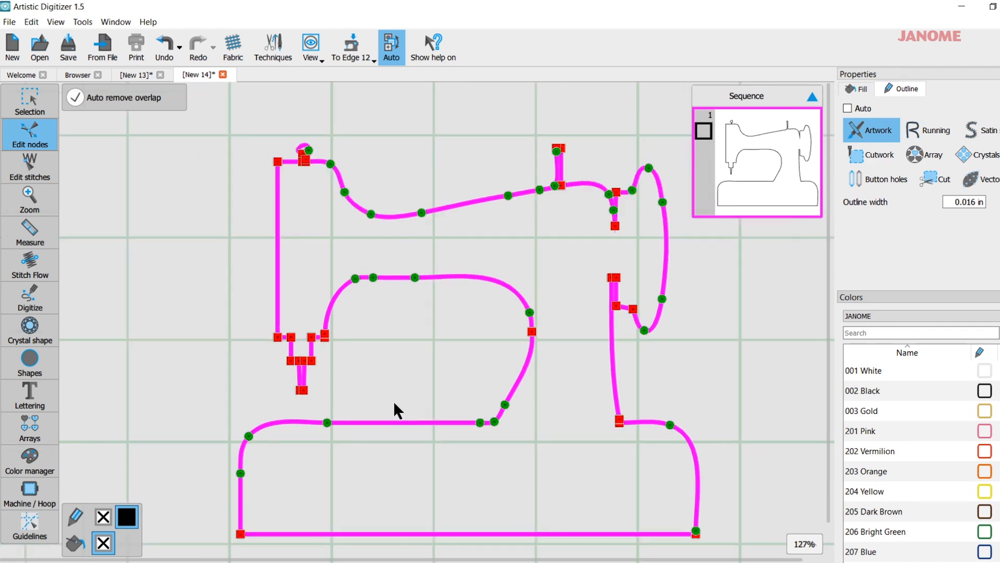
click(29, 99)
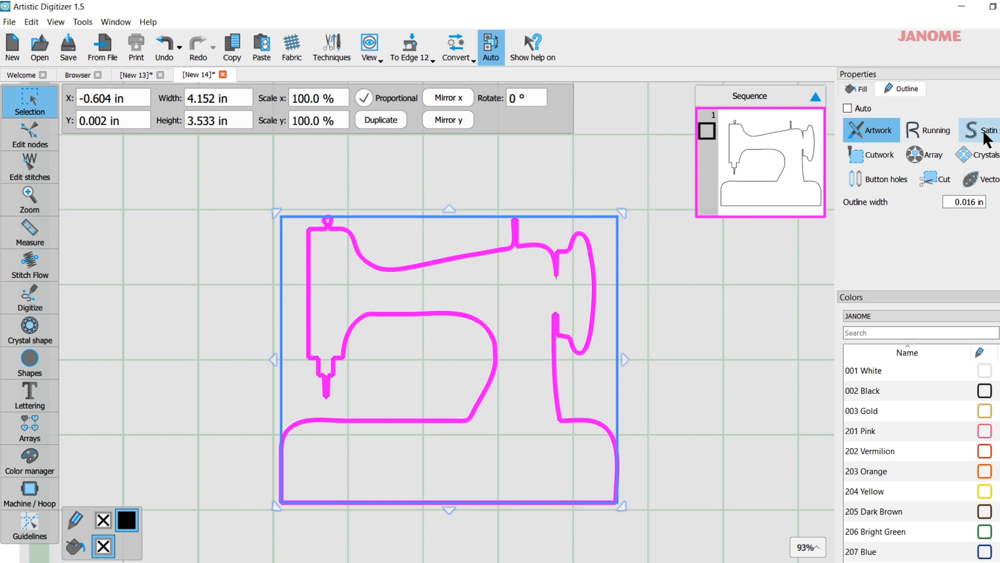
Change the sewing machine's outline type to Cut and apply the Edge cutter preset for Vinyl.
click(934, 178)
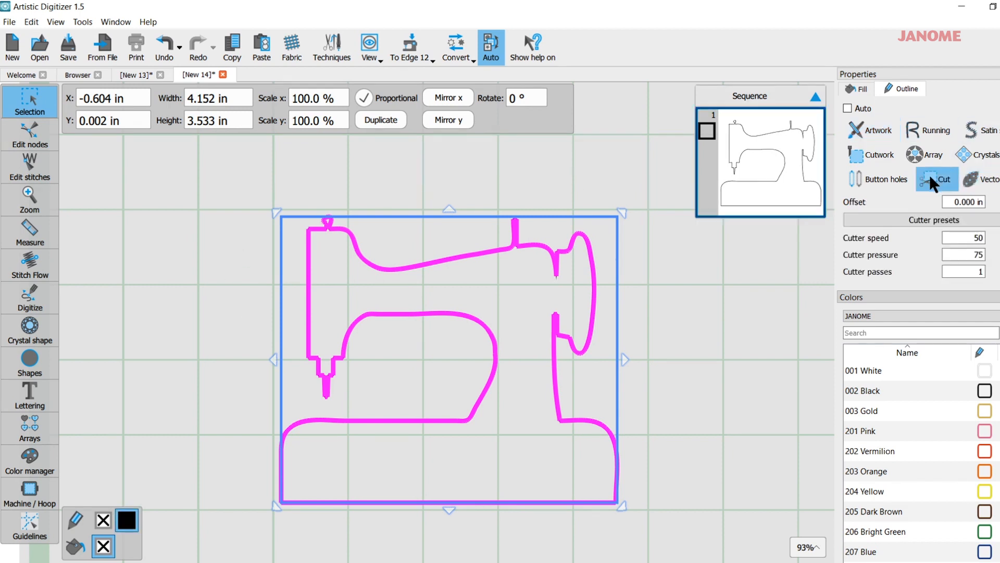
click(926, 220)
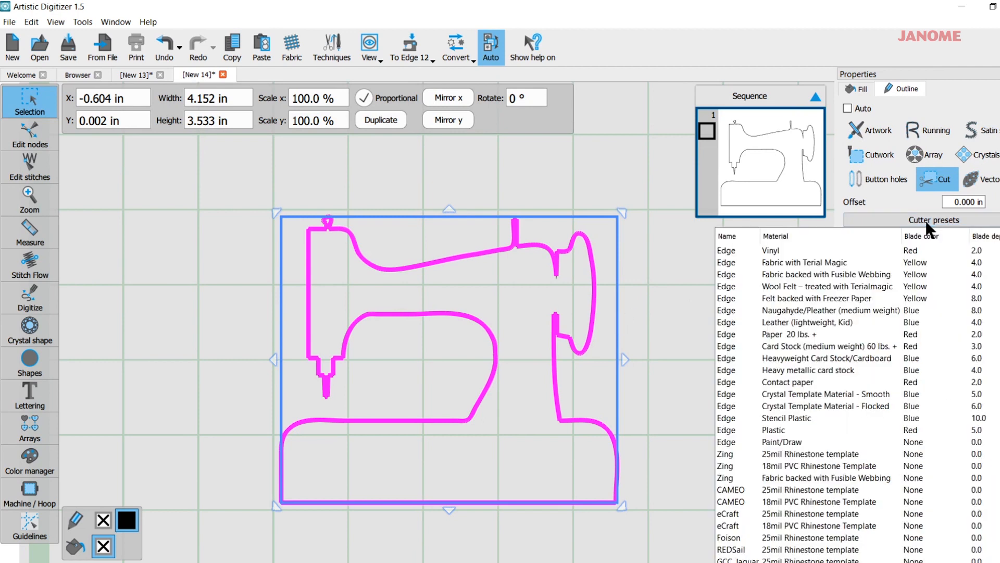
click(772, 252)
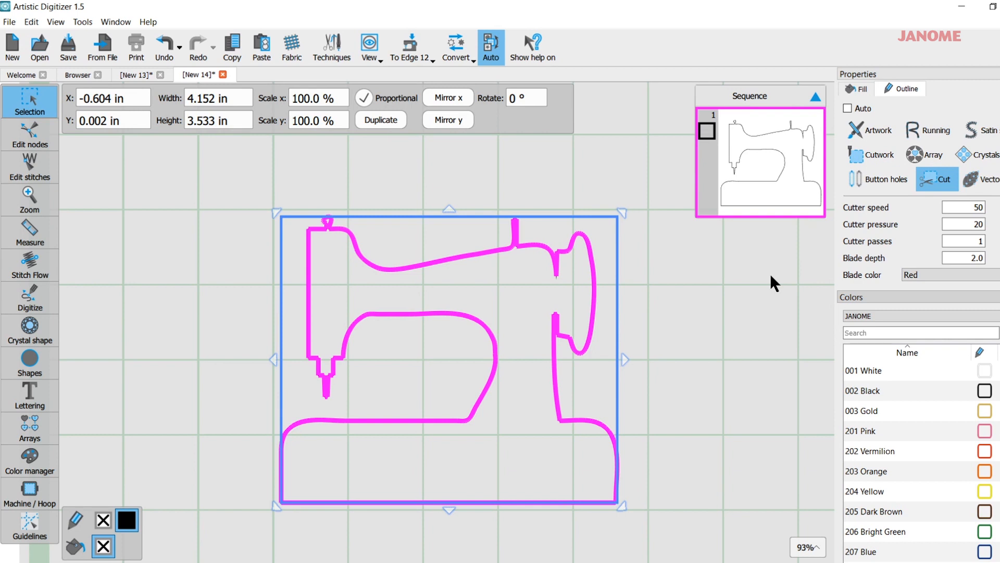
click(984, 225)
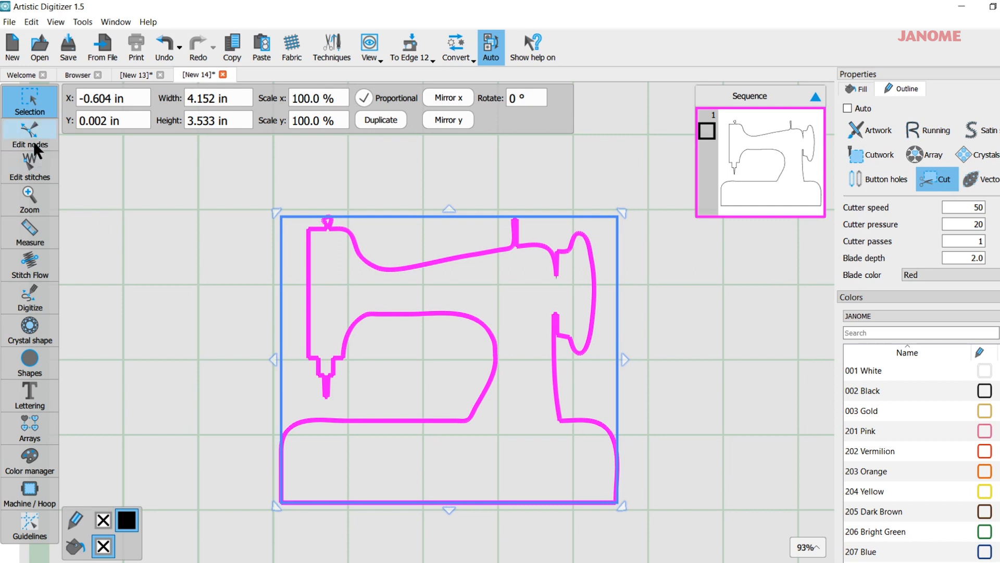
Export the design to cutters, choosing the Artistic edge USB cutter.
click(9, 22)
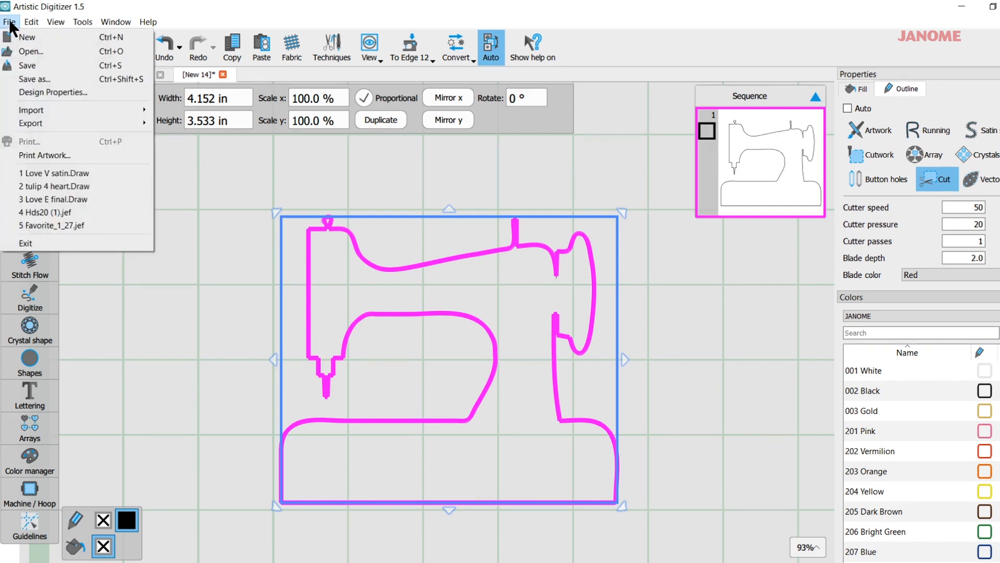
mouse_move(23, 121)
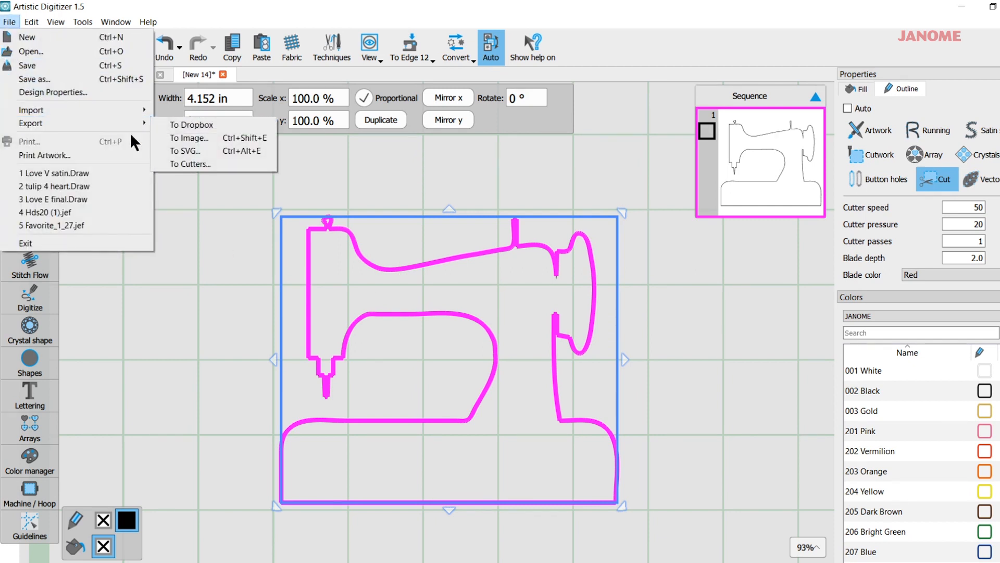
click(185, 164)
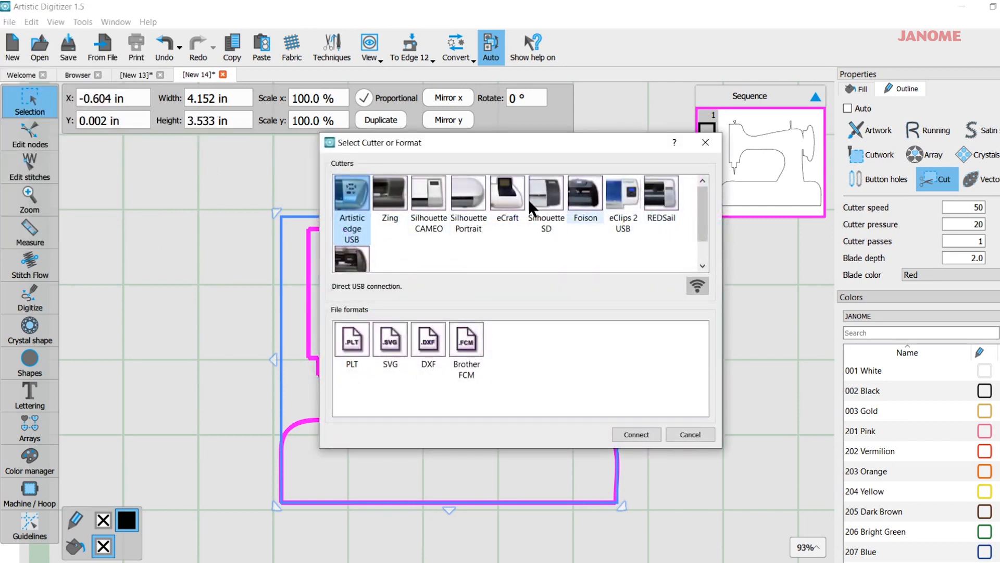
click(641, 436)
click(561, 315)
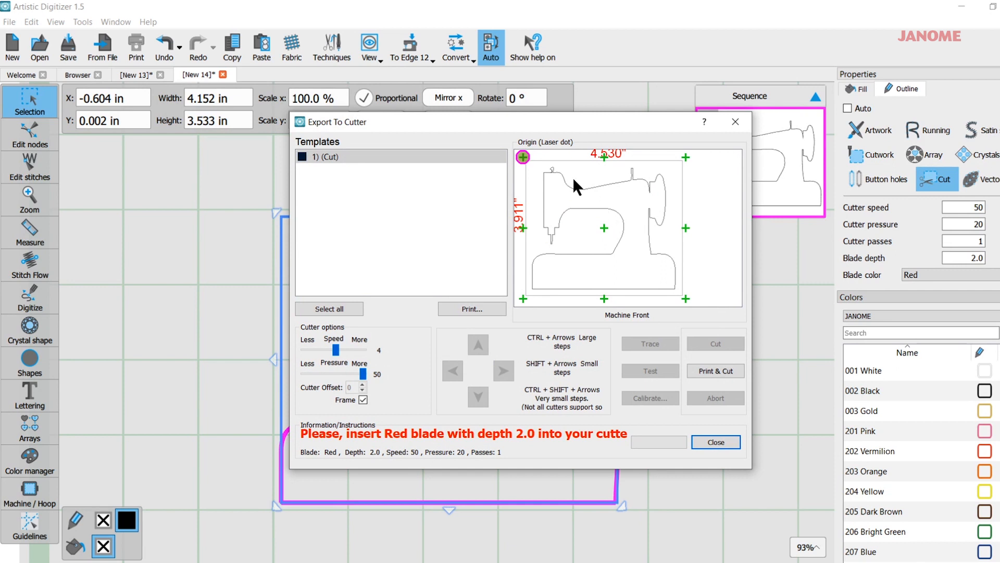
Compare the cutter export preview with the Frame option turned off and back on.
drag(591, 122, 394, 85)
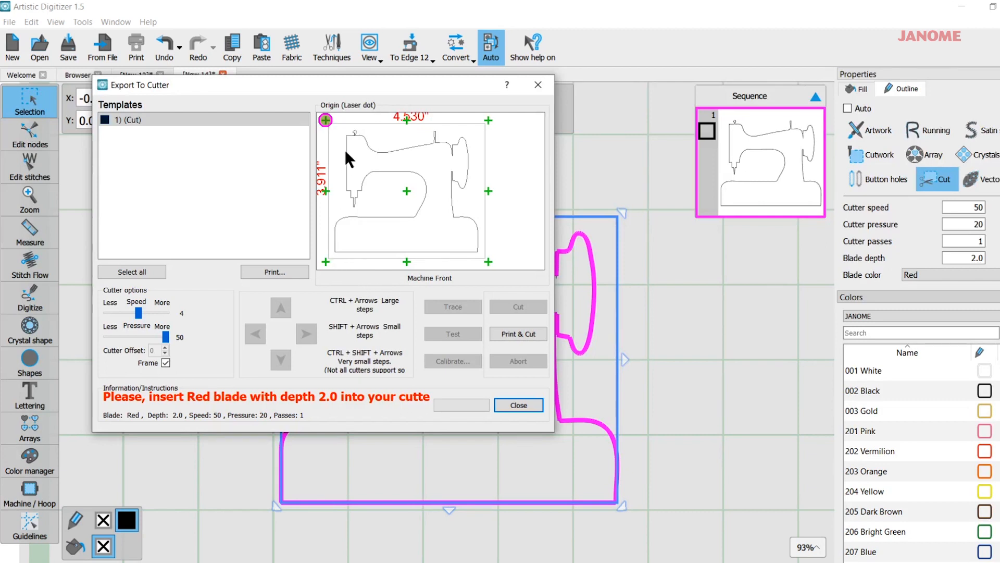
click(166, 363)
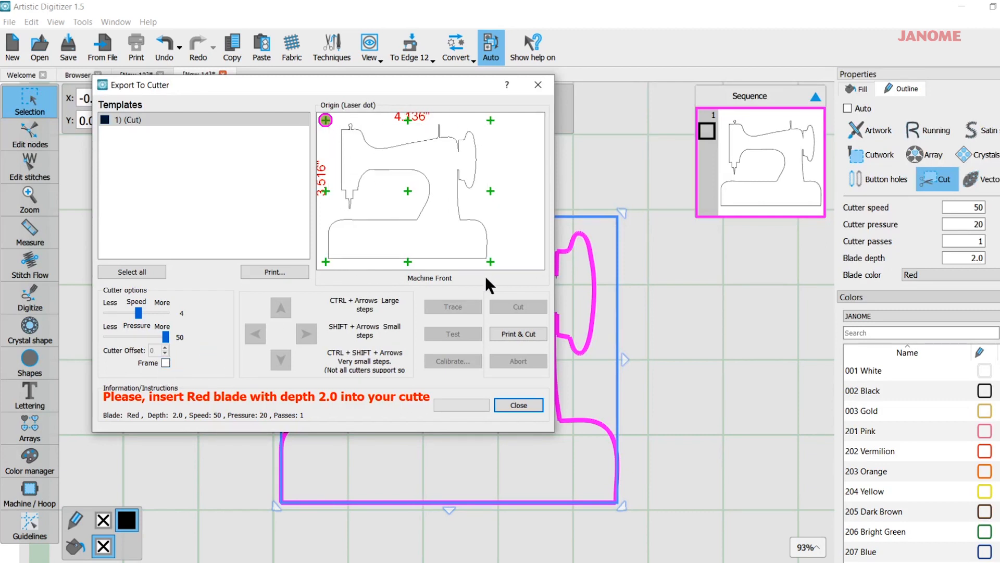
click(165, 362)
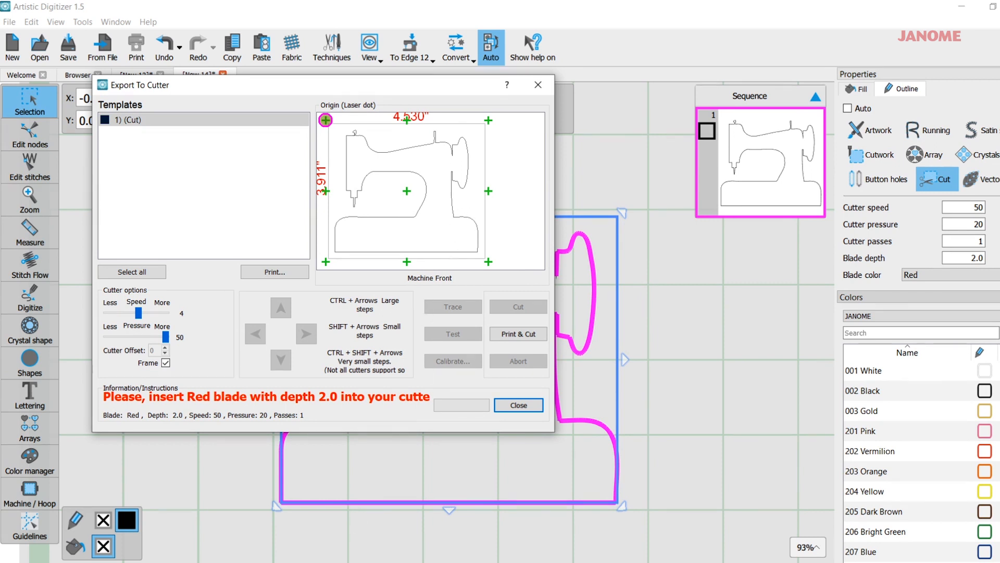
Switch to the Word document and move the red vinyl square toward the lower-right part of the mat picture.
click(165, 561)
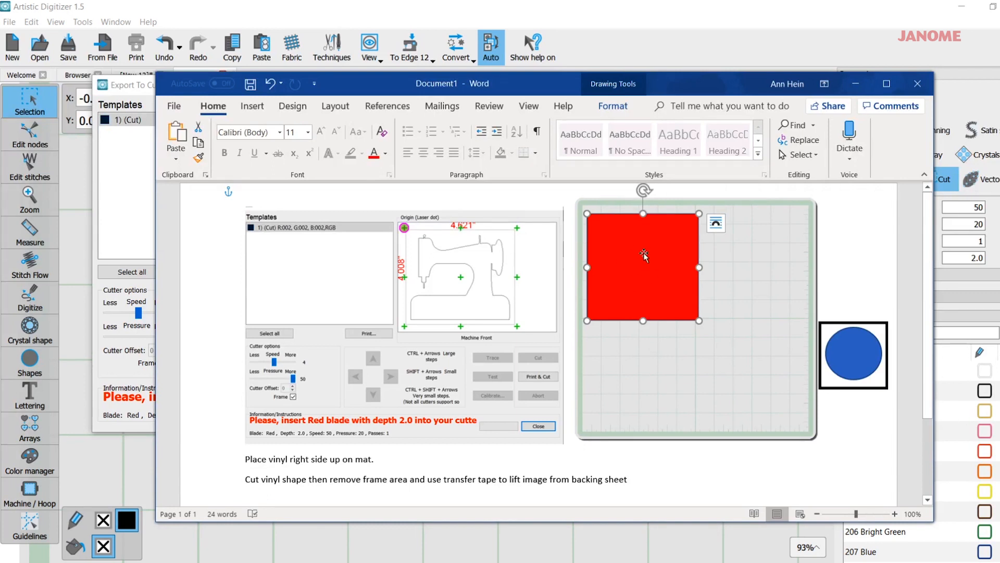
click(627, 398)
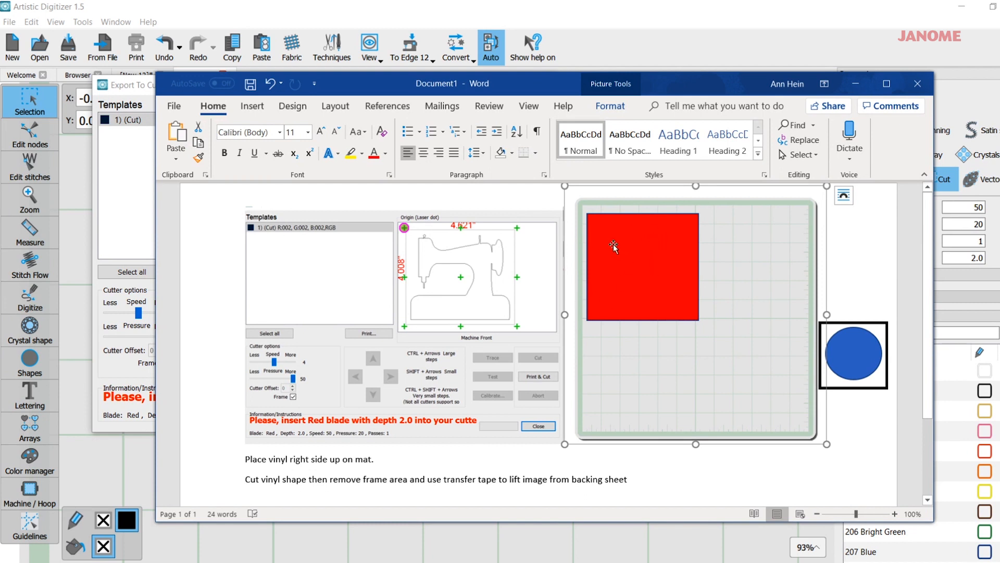
click(638, 252)
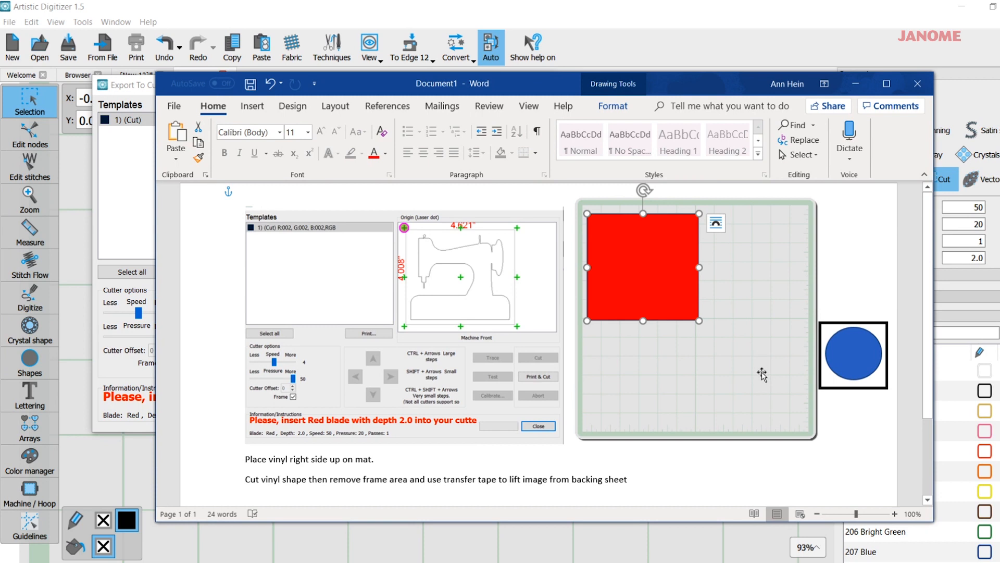
drag(636, 257, 714, 331)
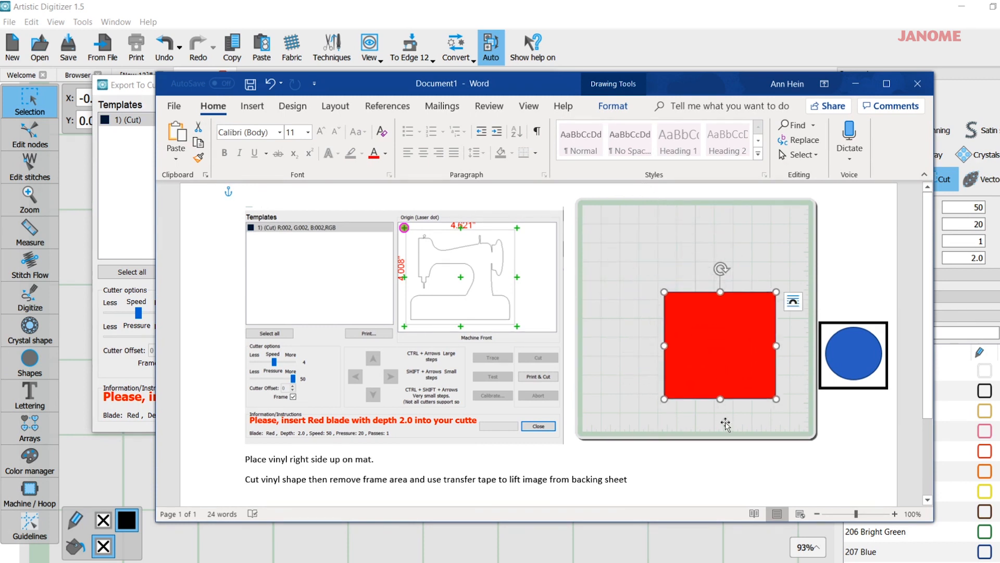
click(703, 251)
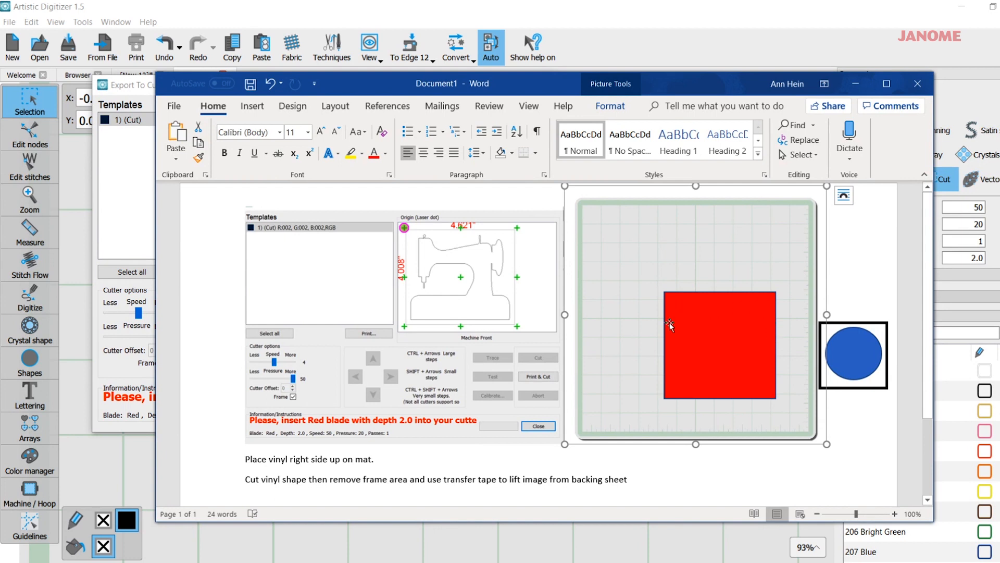
click(668, 467)
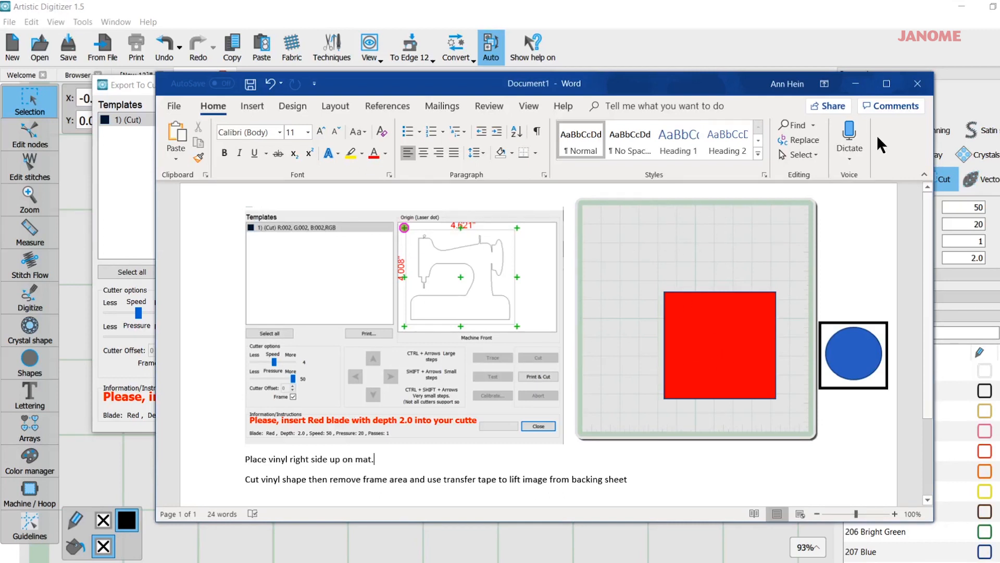
Return to Artistic Digitizer, close the cutter export without cutting and deselect the sewing machine outline.
click(854, 84)
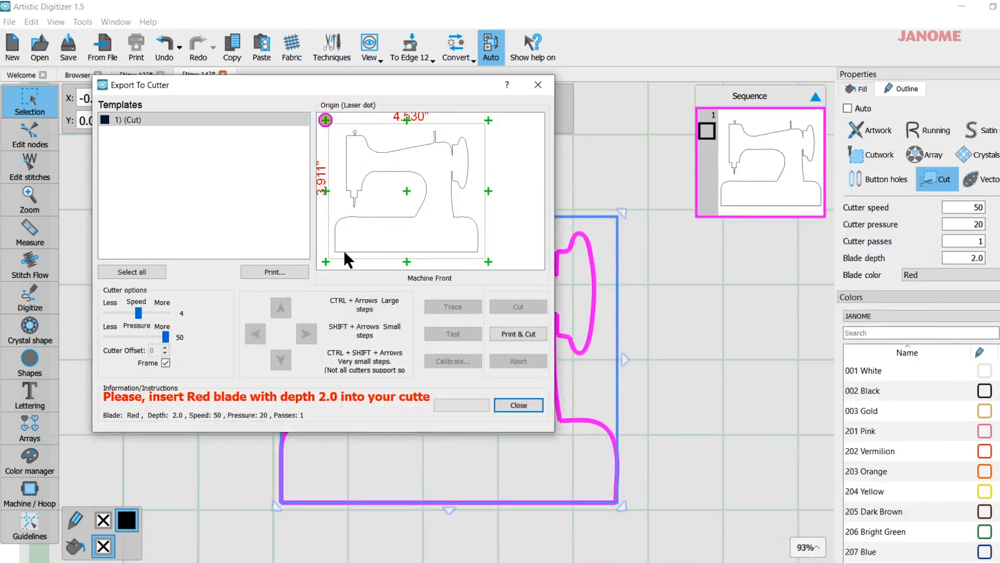
click(539, 85)
click(697, 301)
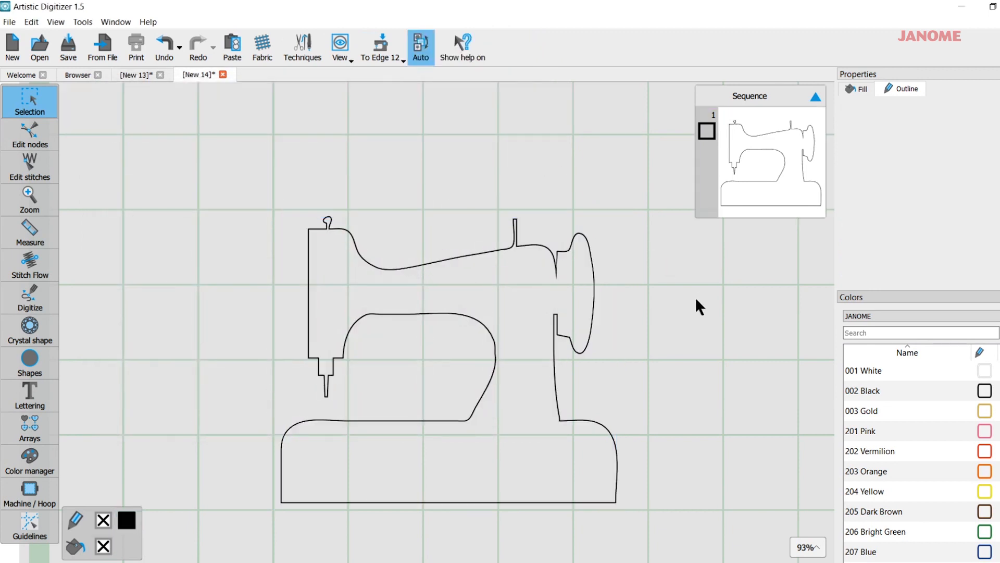